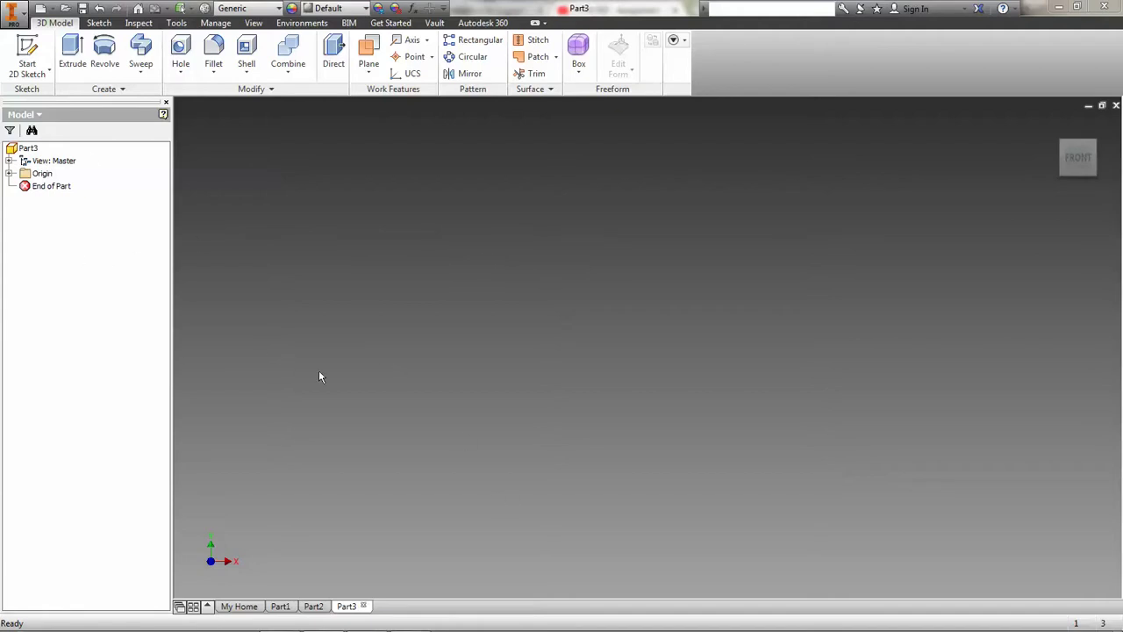
Begin Sketch1 on the XY origin plane of Part3
click(26, 52)
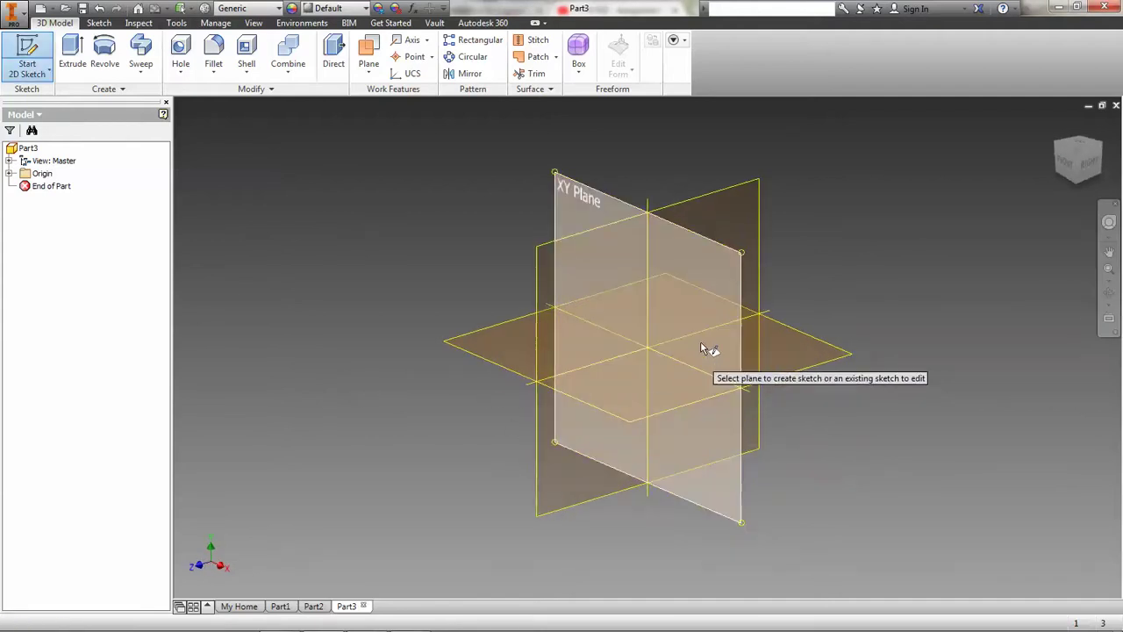
click(706, 344)
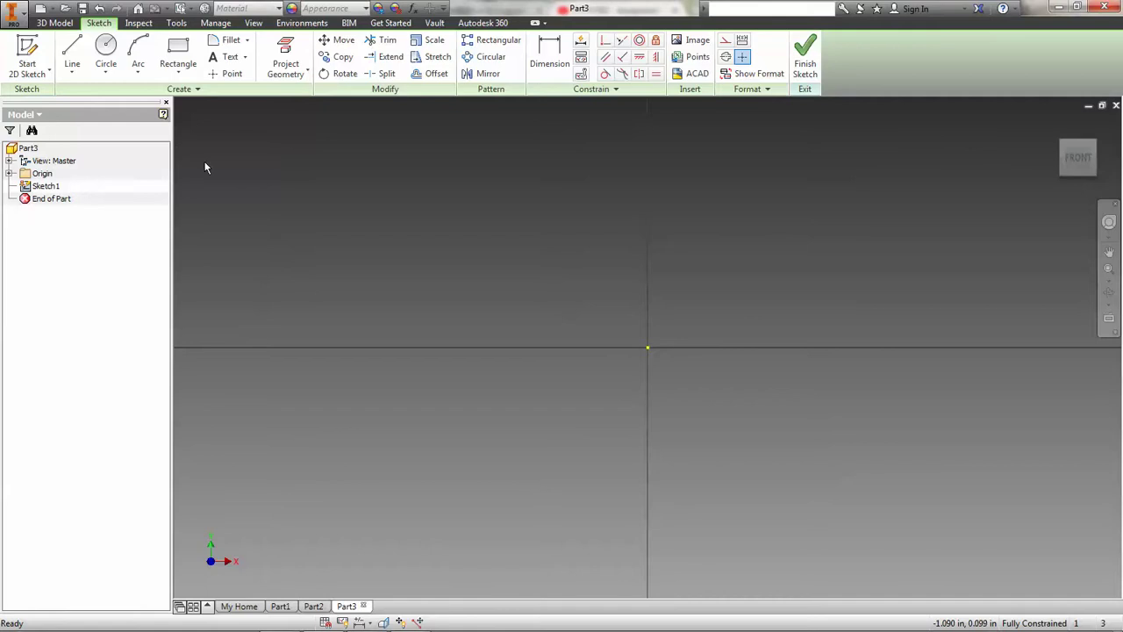
Draw a vertical line to the left of the origin
click(67, 69)
click(268, 269)
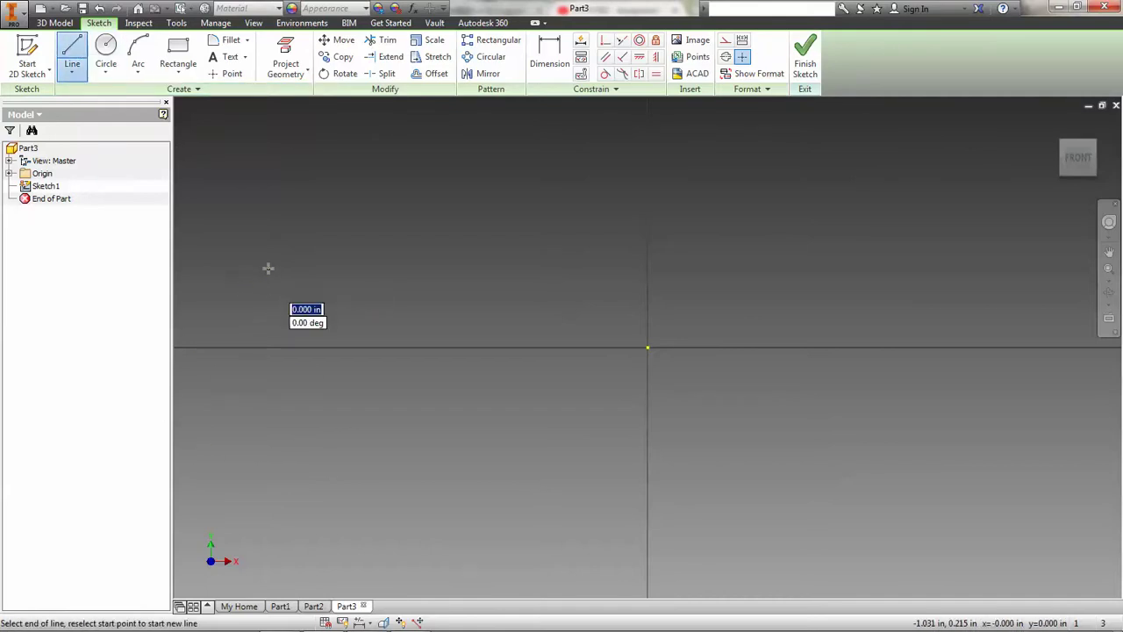
click(269, 370)
right_click(269, 371)
click(319, 376)
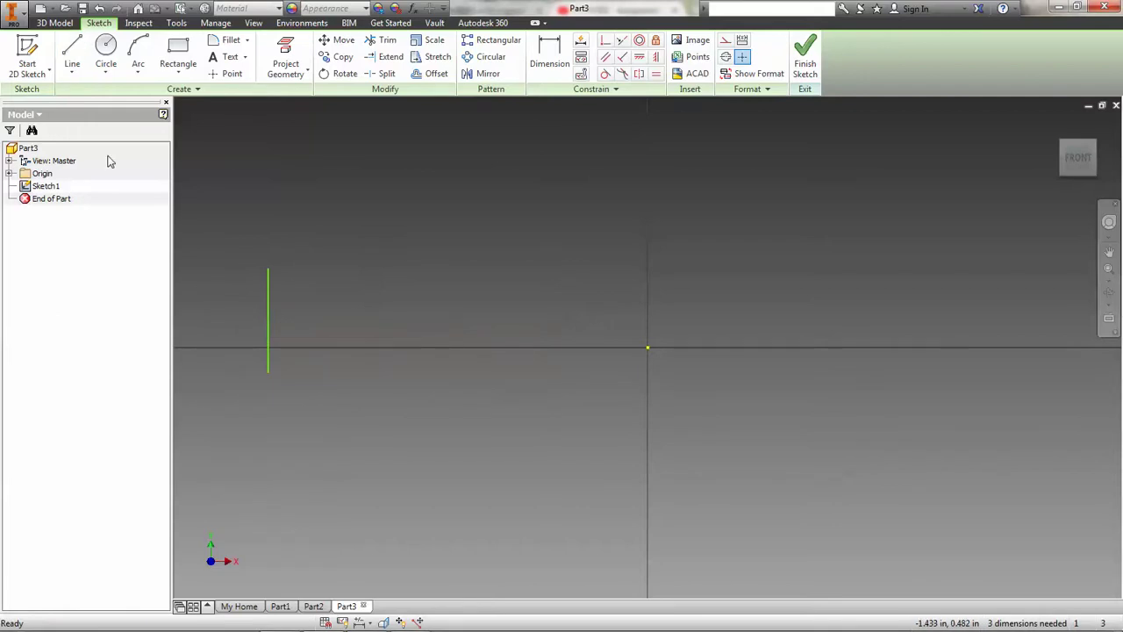
Dimension the vertical line's length to 2 in and return to the front view
click(549, 57)
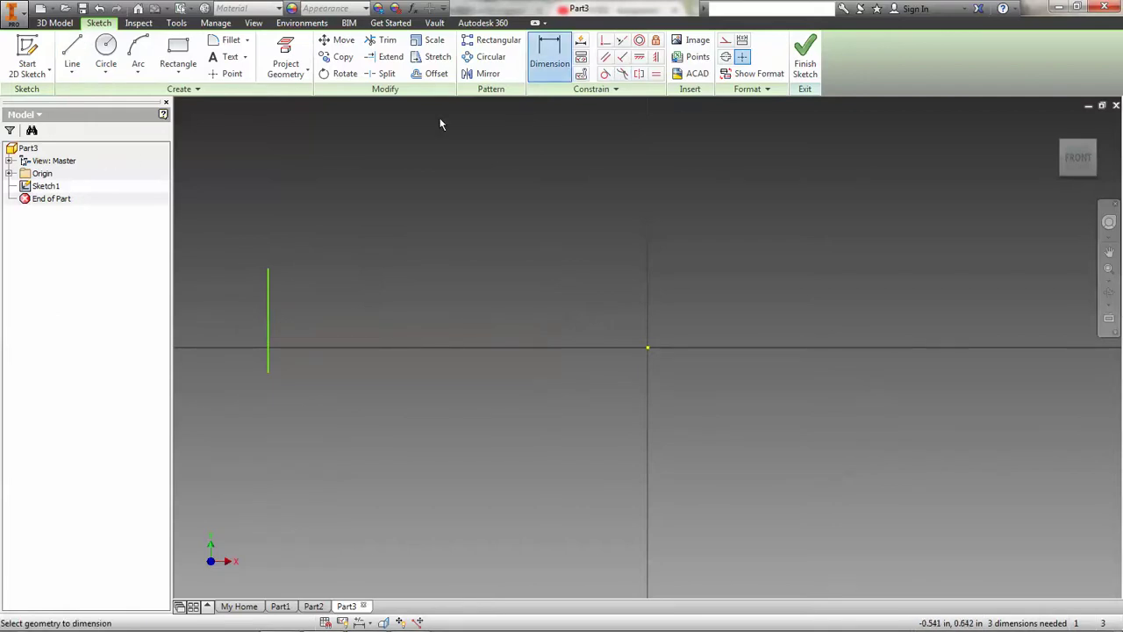
click(267, 317)
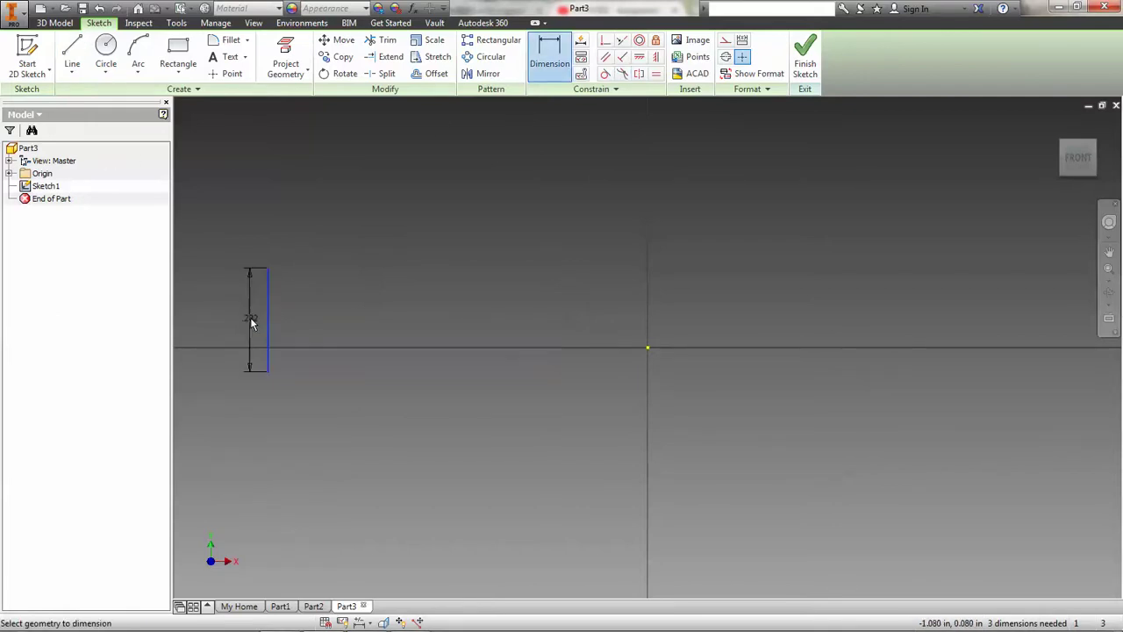
click(251, 318)
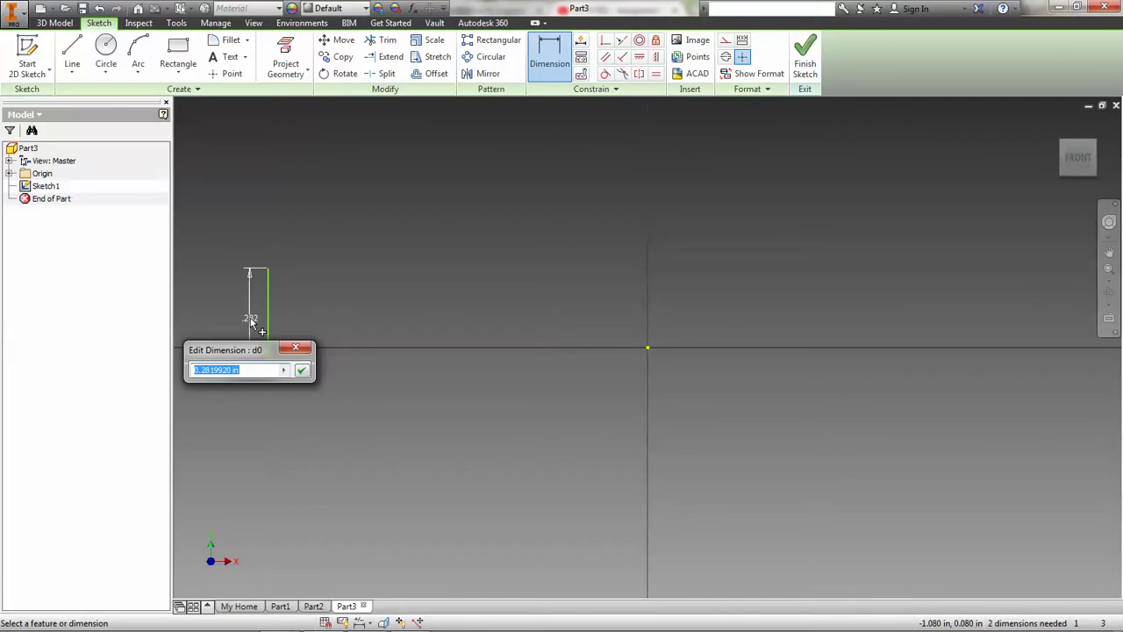
text(2)
key(Return)
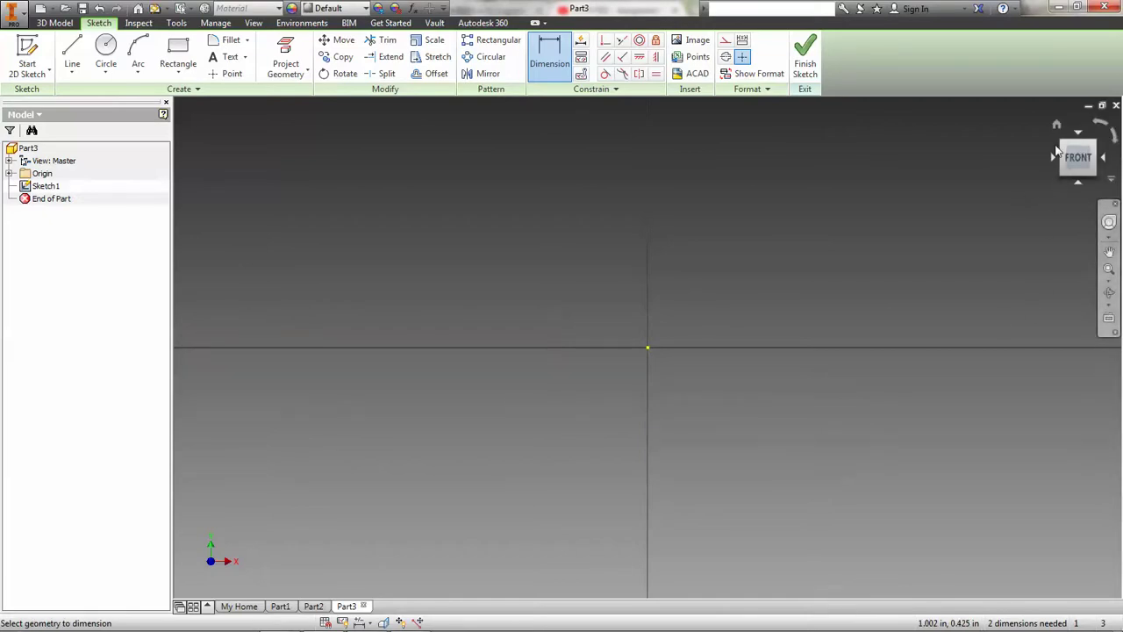
click(1058, 125)
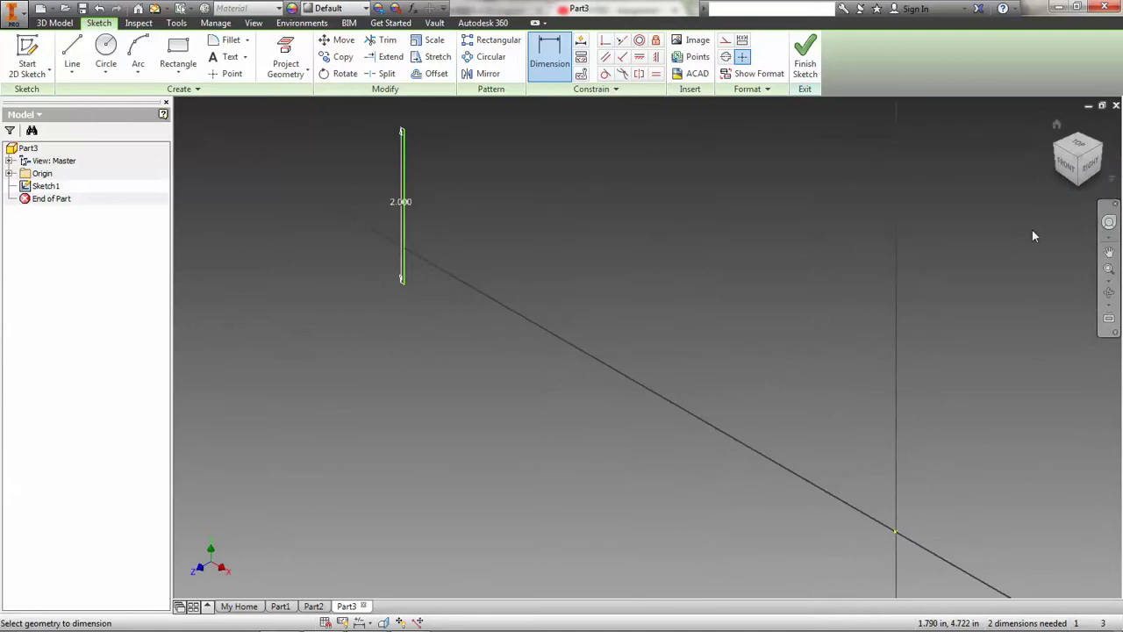
click(1070, 175)
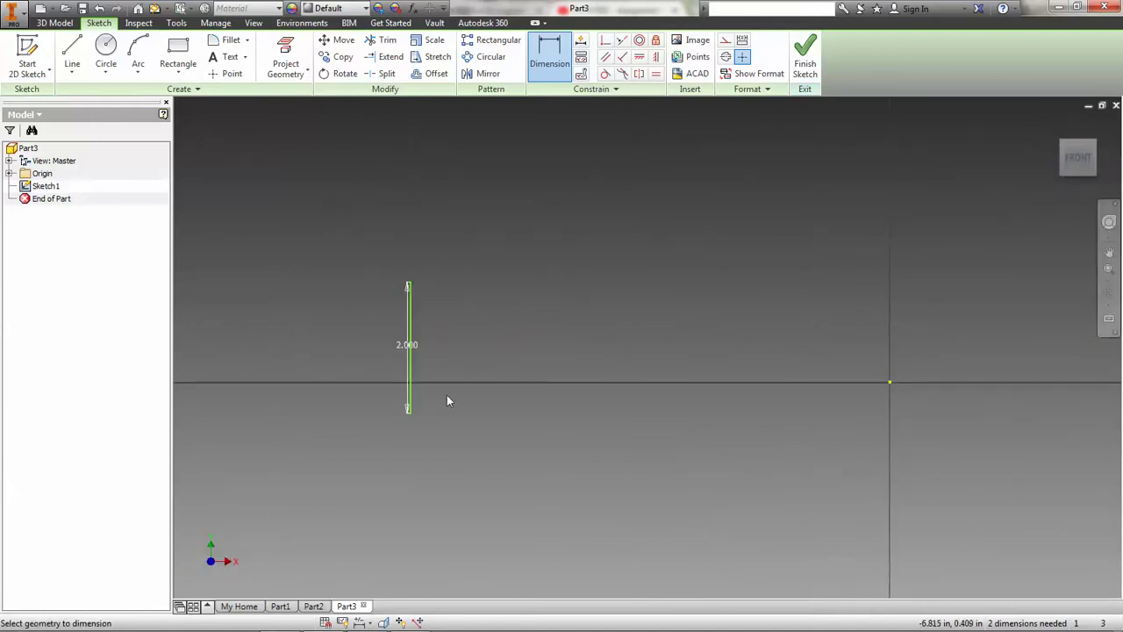
Draw a centre-point circle near the origin, sized so it passes through the origin
click(106, 52)
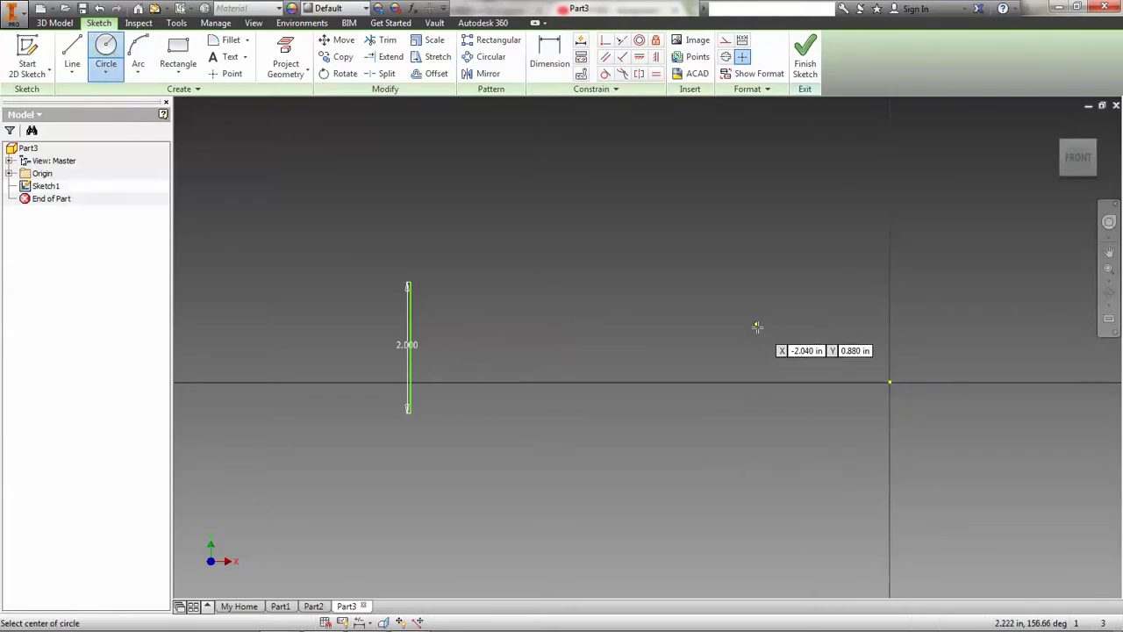
click(784, 334)
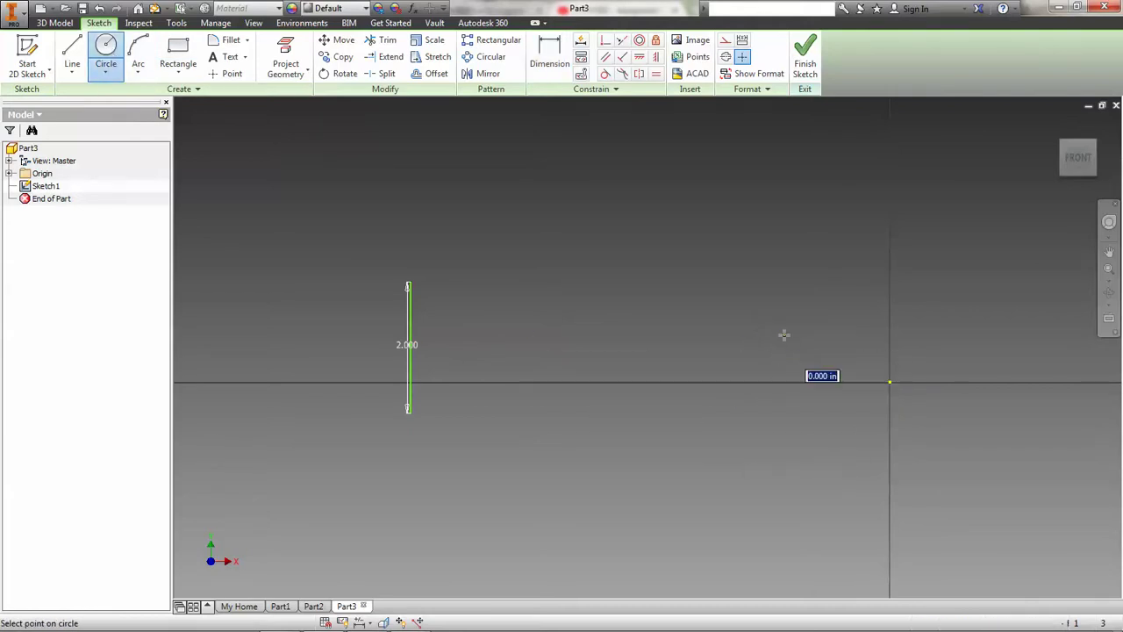
click(860, 419)
right_click(863, 414)
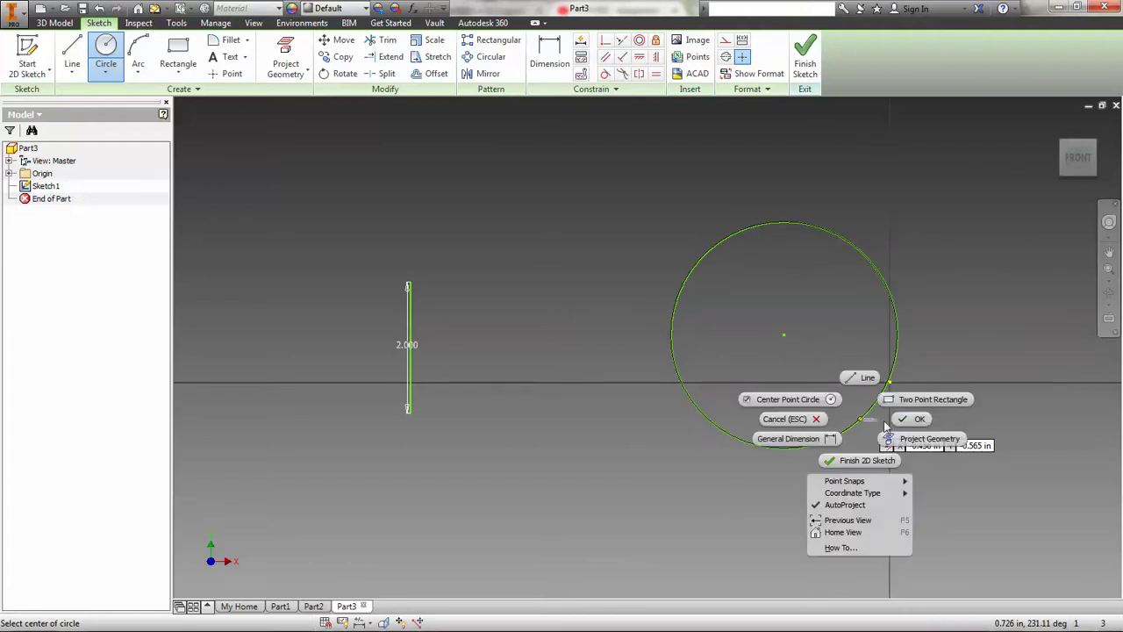
click(904, 419)
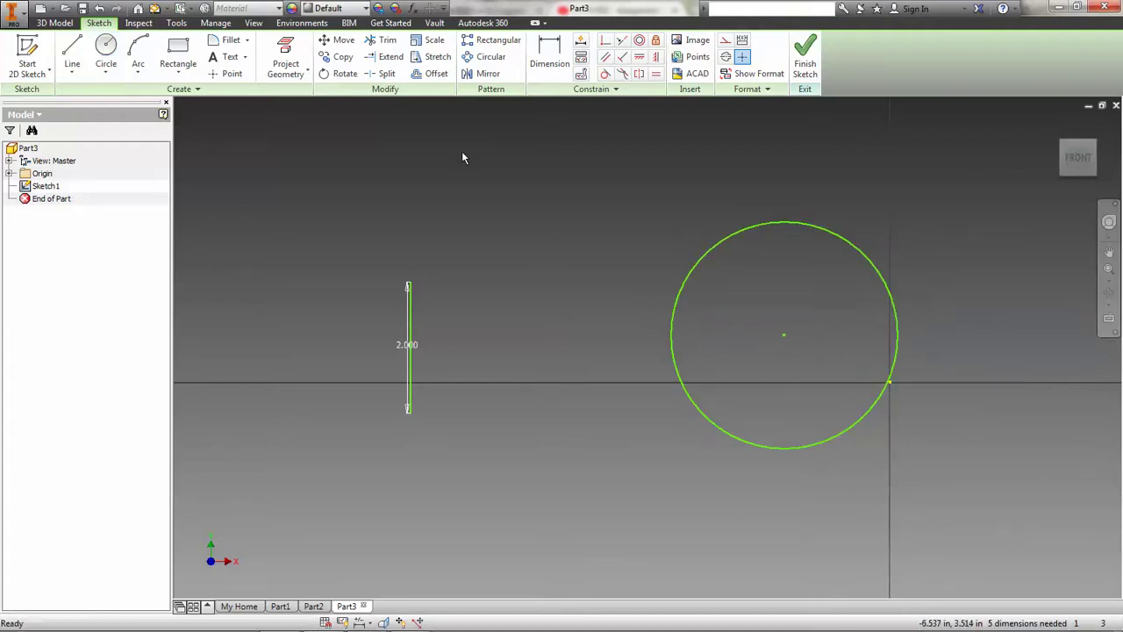
Dimension the circle's diameter as d0 so it reads fx:2.000
click(553, 67)
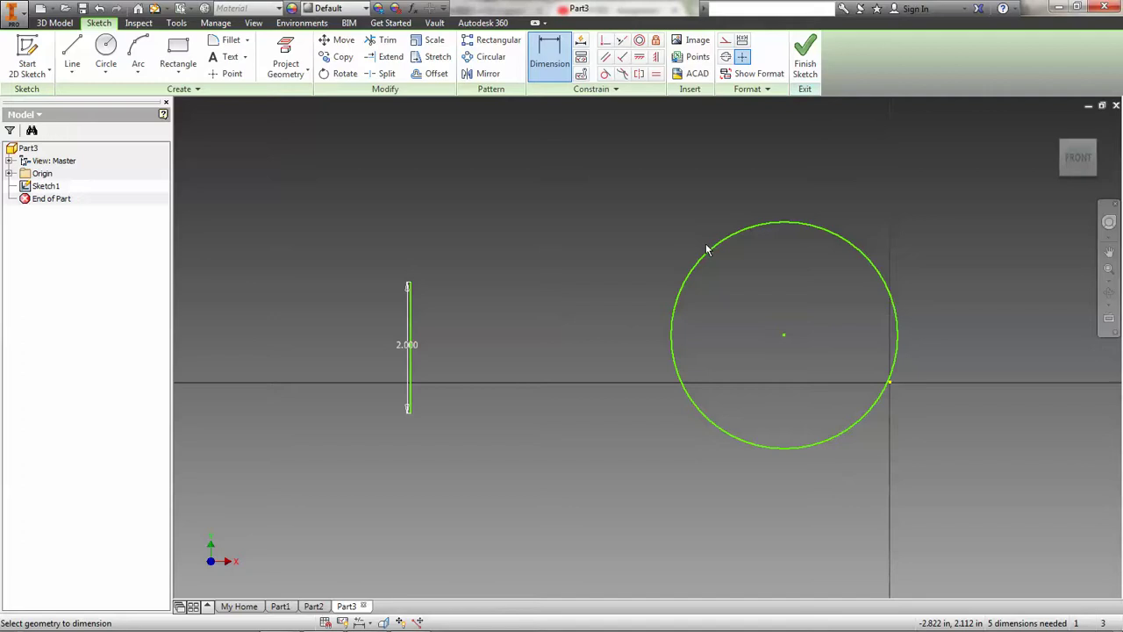
click(710, 252)
click(694, 206)
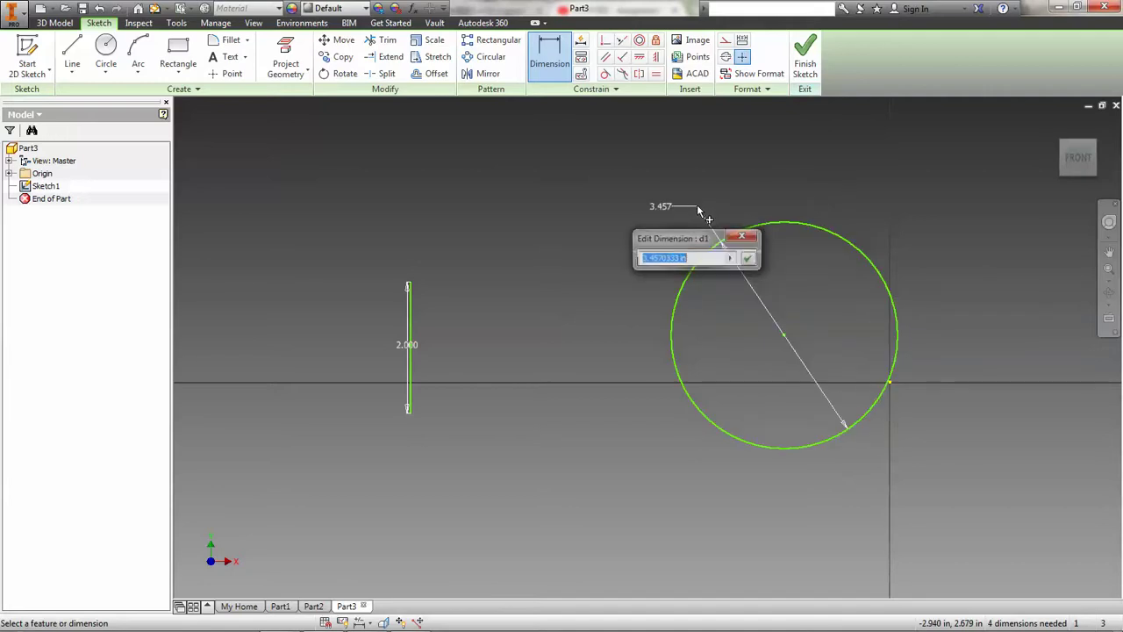
text(d0)
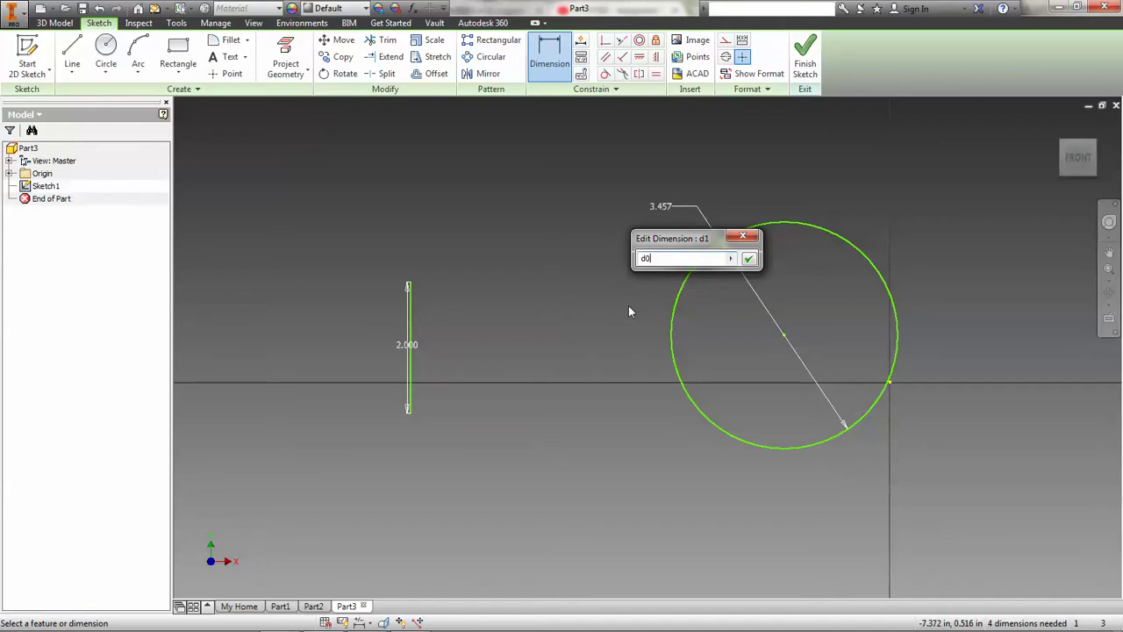
click(748, 258)
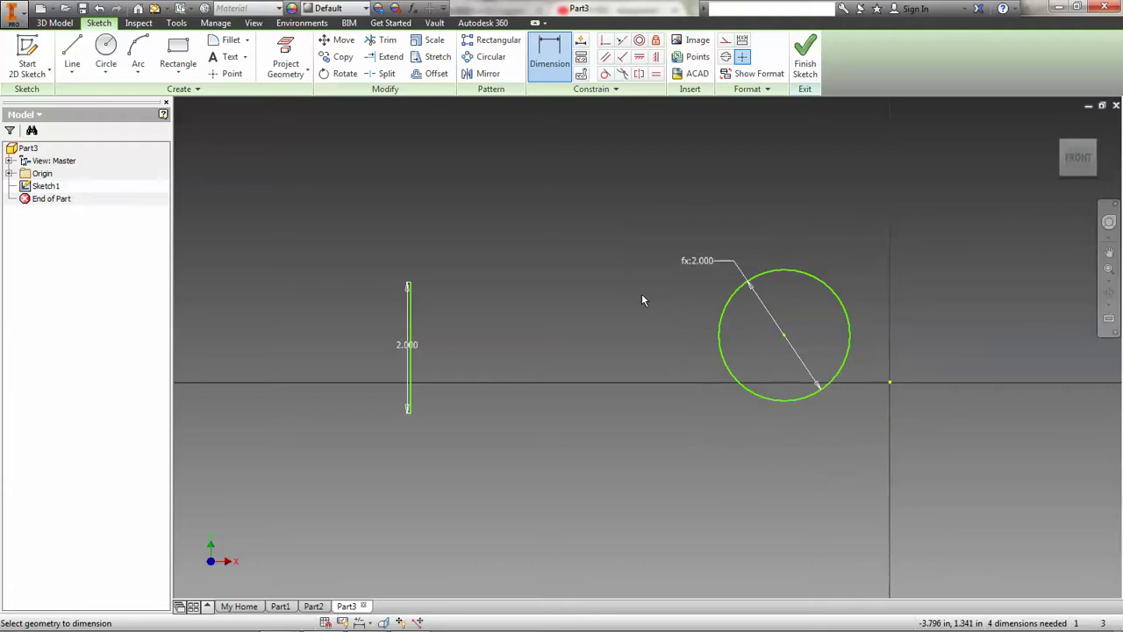
Change the line dimension d0 from 2 to 3 in
click(402, 346)
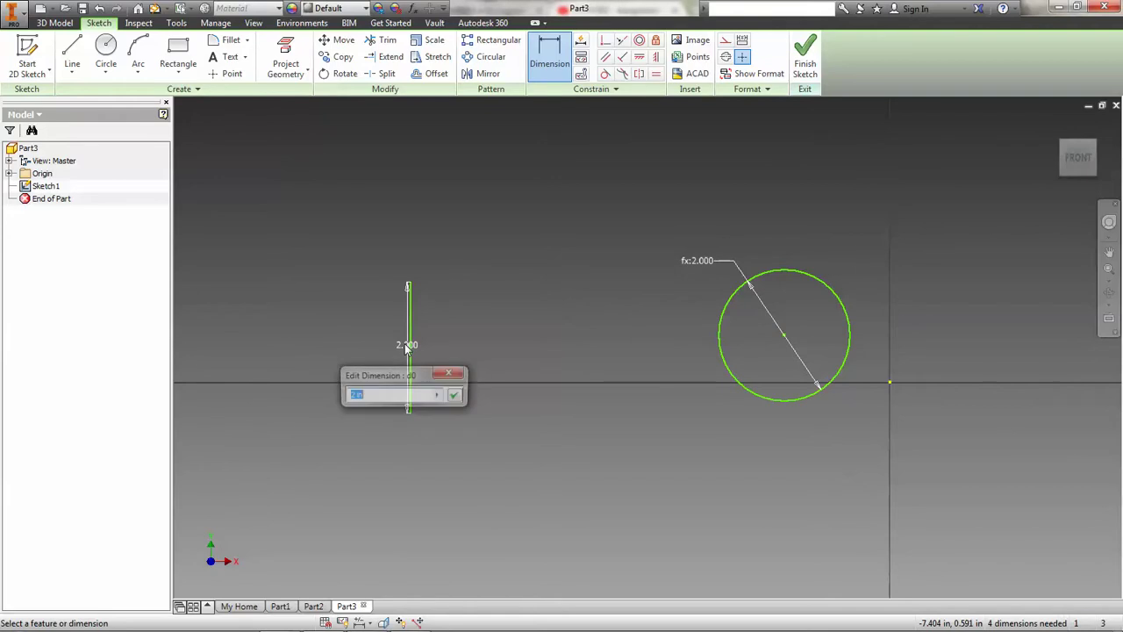
key(BackSpace)
key(BackSpace)
key(BackSpace)
key(BackSpace)
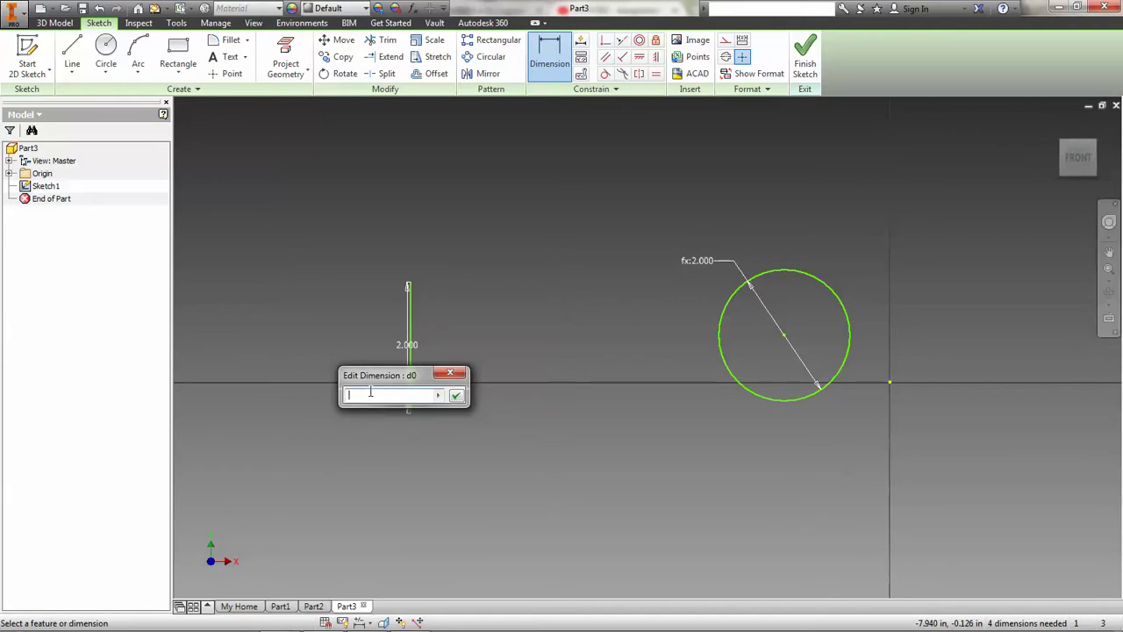
text(3)
key(Return)
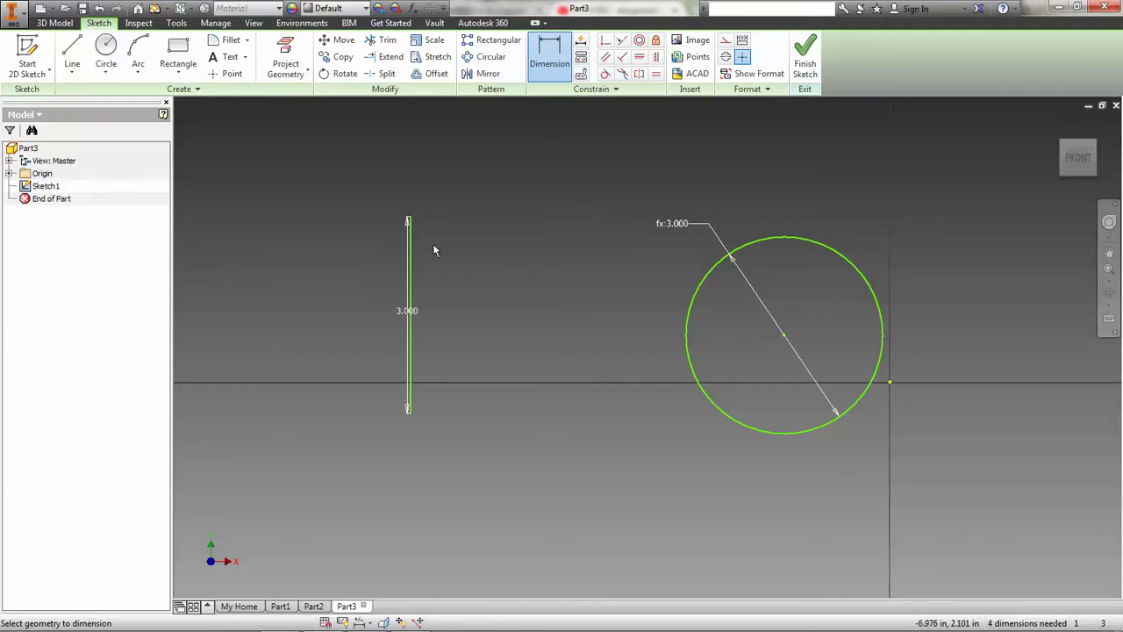
Check the 3 in line length and the circle's d1 diameter, closing both unchanged
click(406, 314)
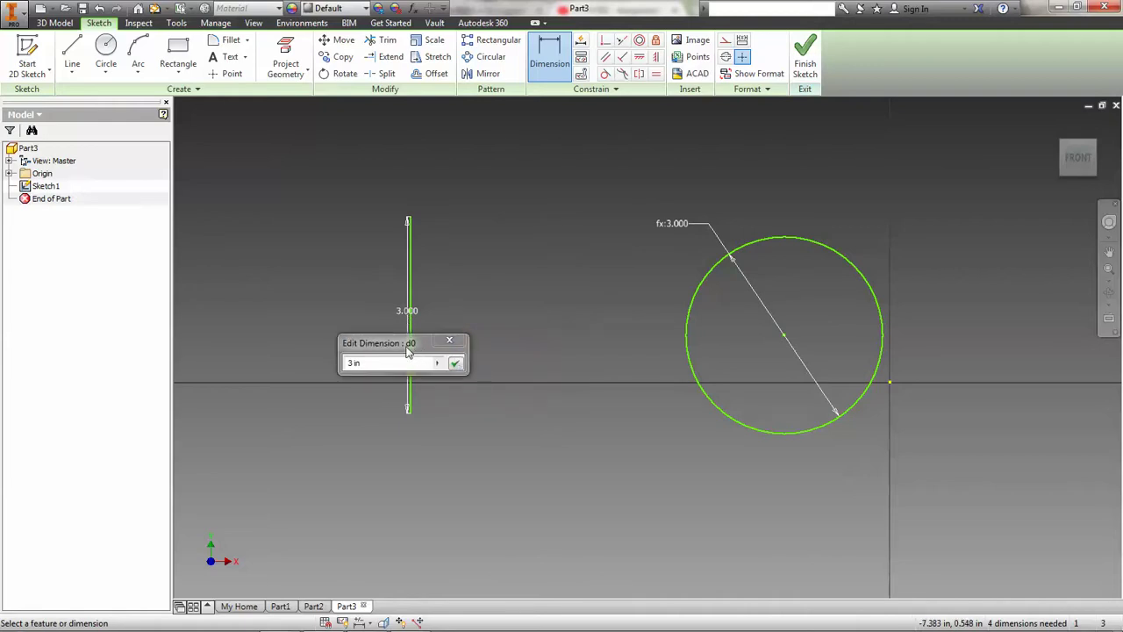
click(455, 363)
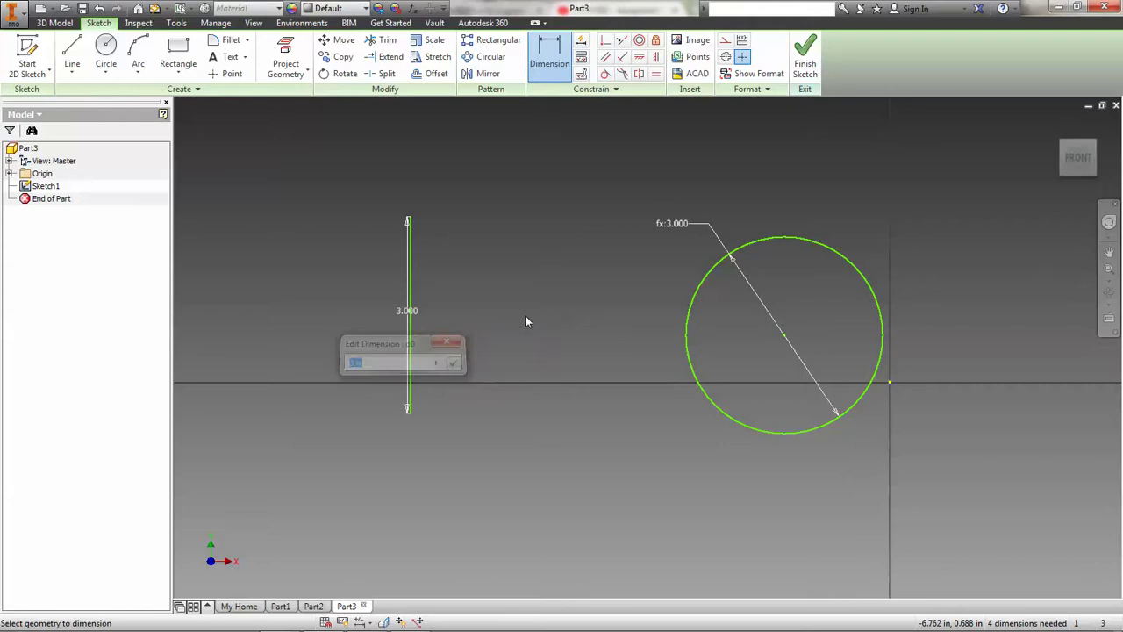
click(691, 239)
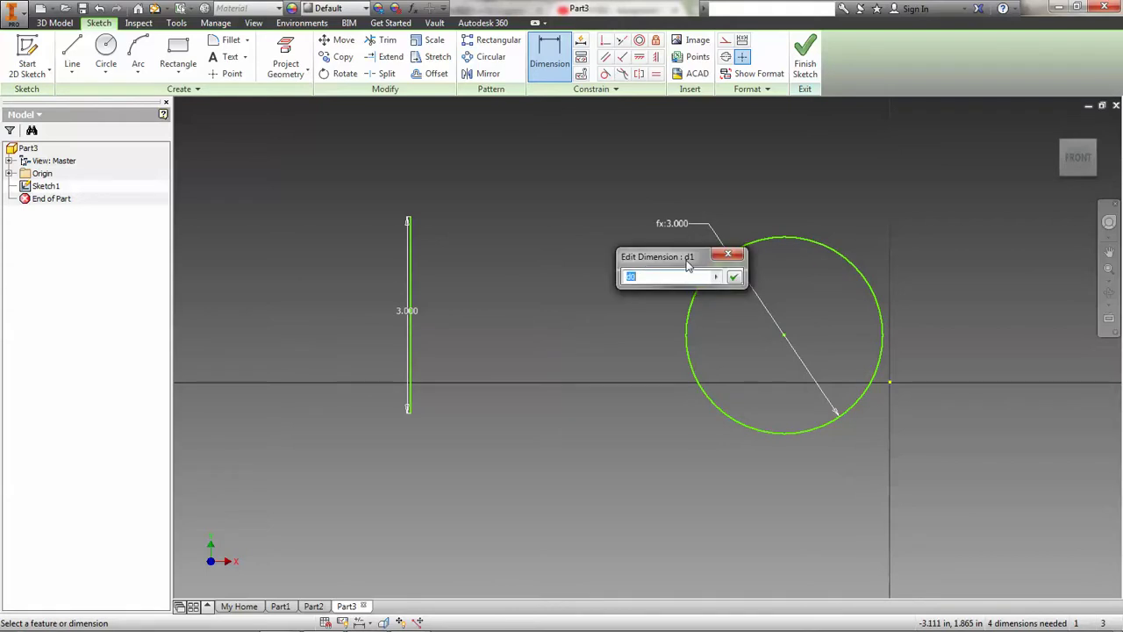
click(727, 255)
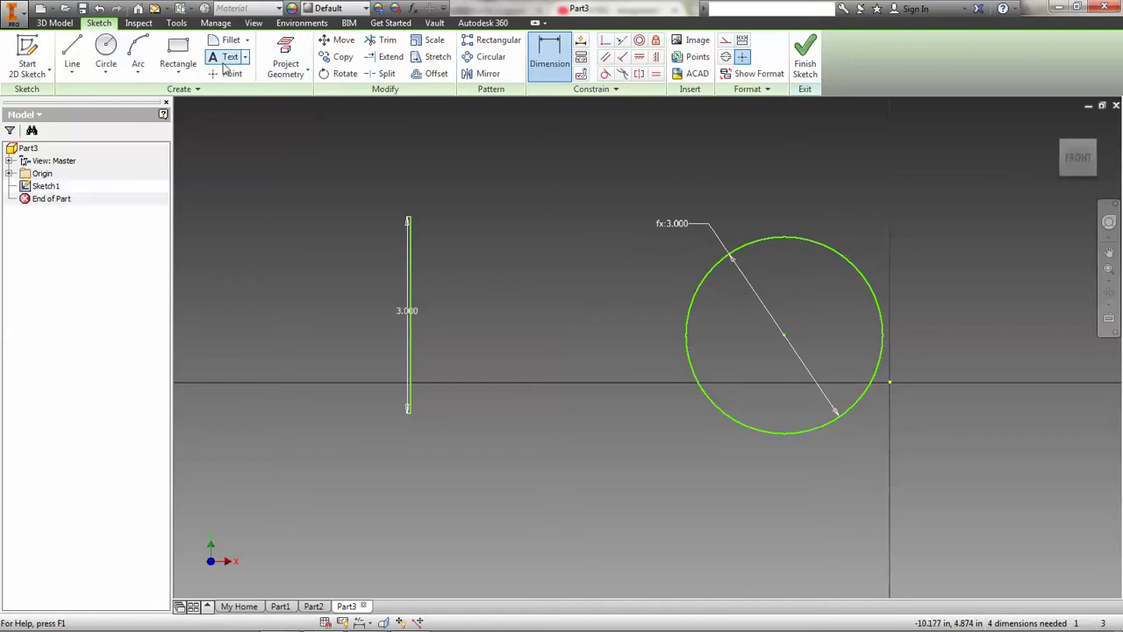
Inspect the Parameters table showing d0 at 3 in and d1 equal to d0, then close it
click(216, 23)
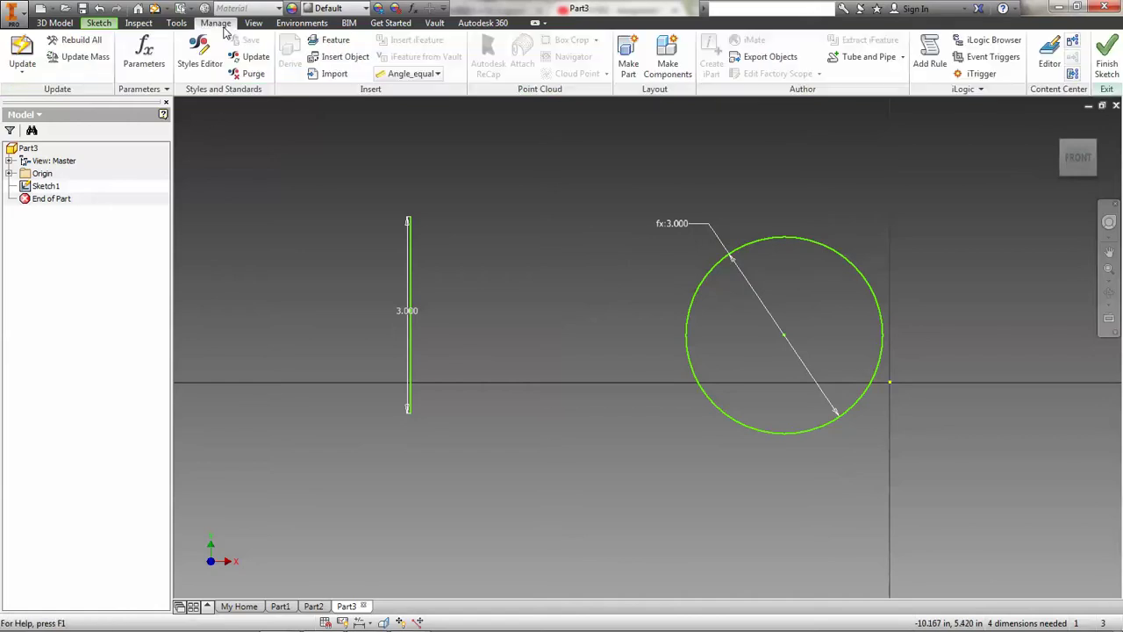
click(145, 58)
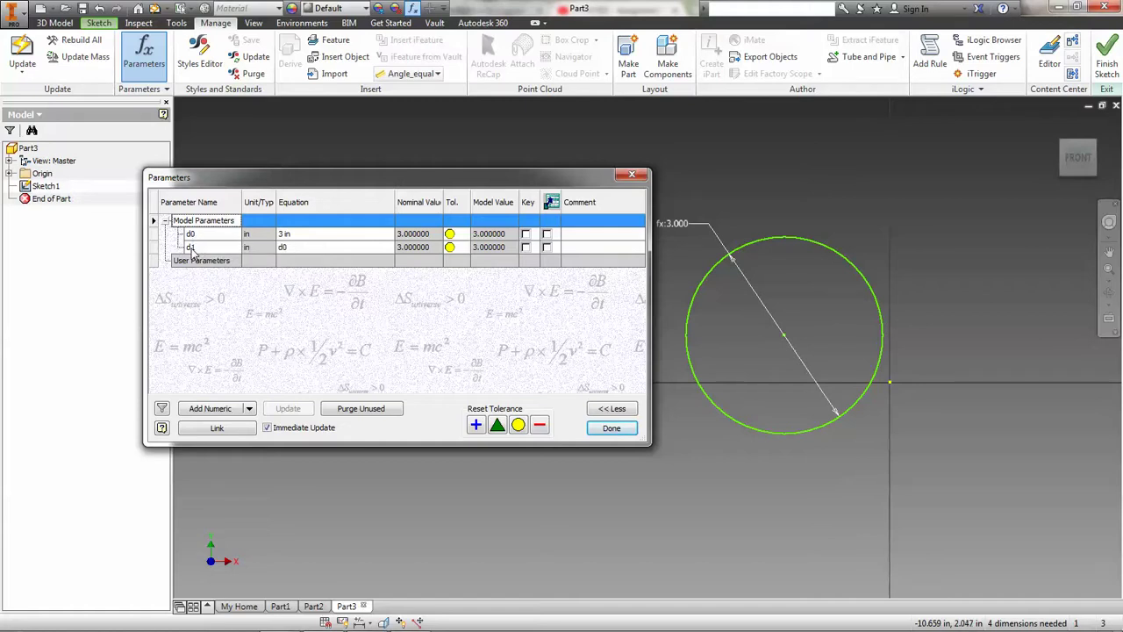
click(604, 428)
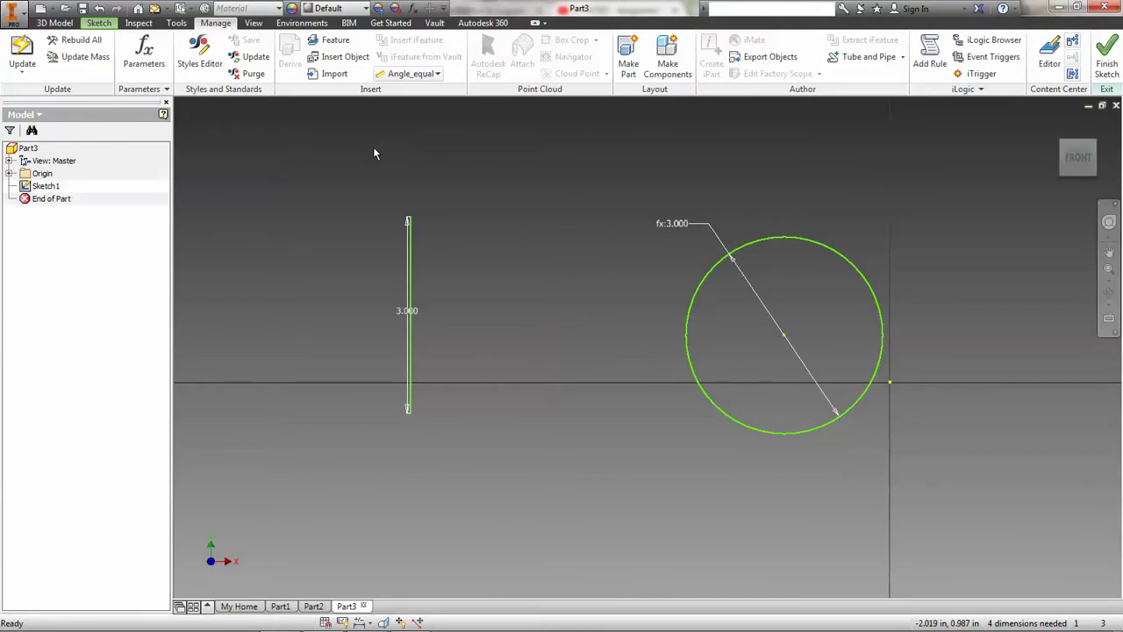
Place a sketch point inside the circle, just below its centre
click(73, 23)
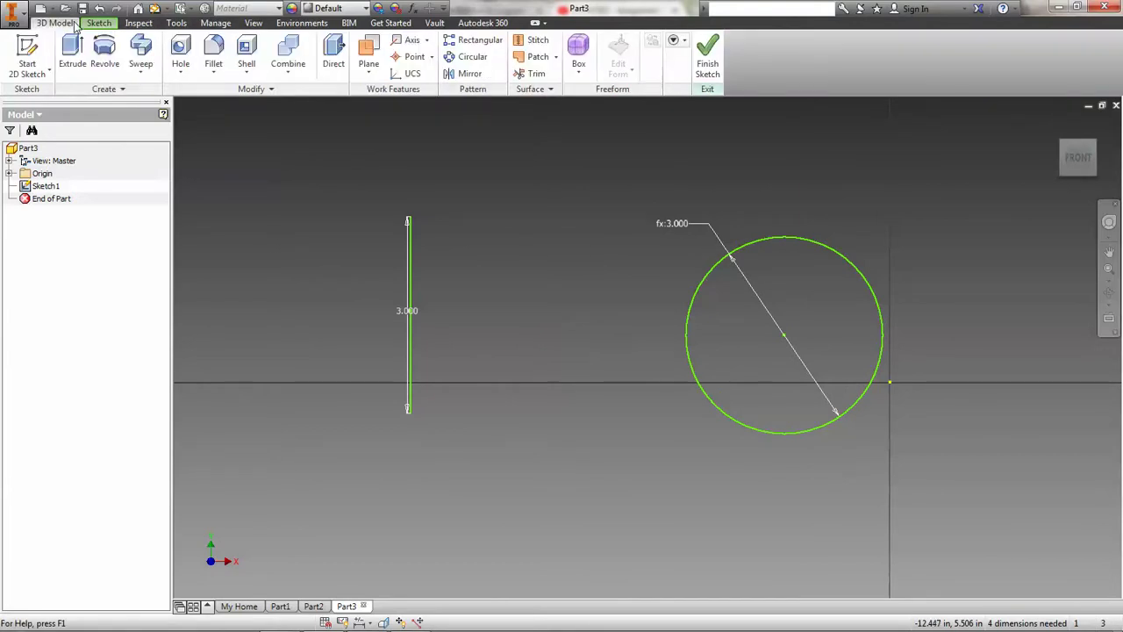
click(96, 24)
key(Escape)
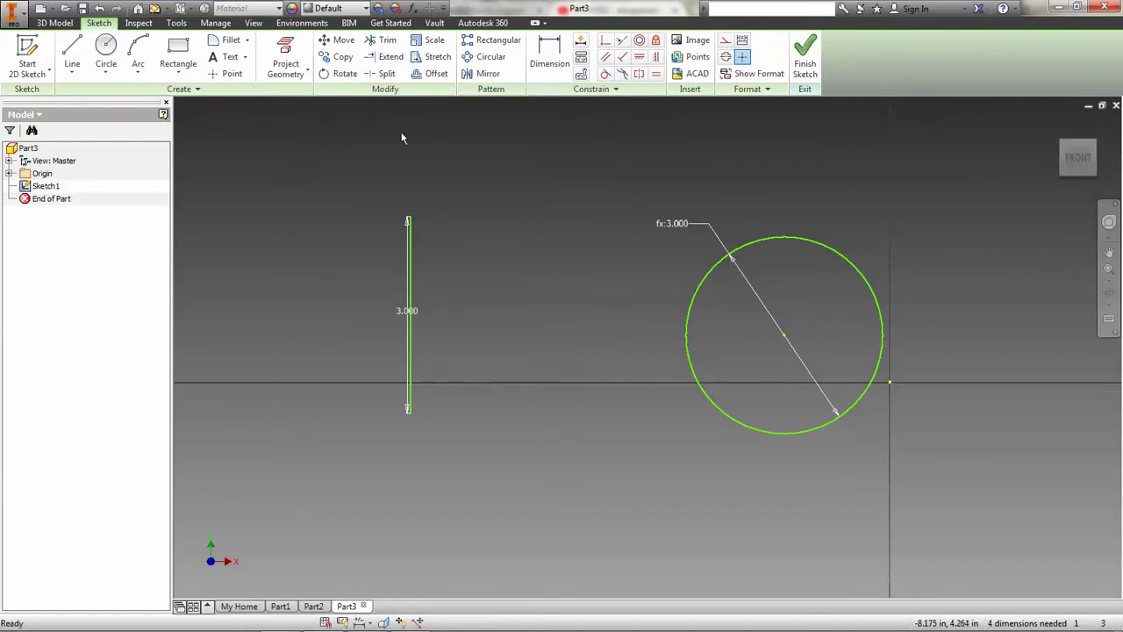
click(226, 72)
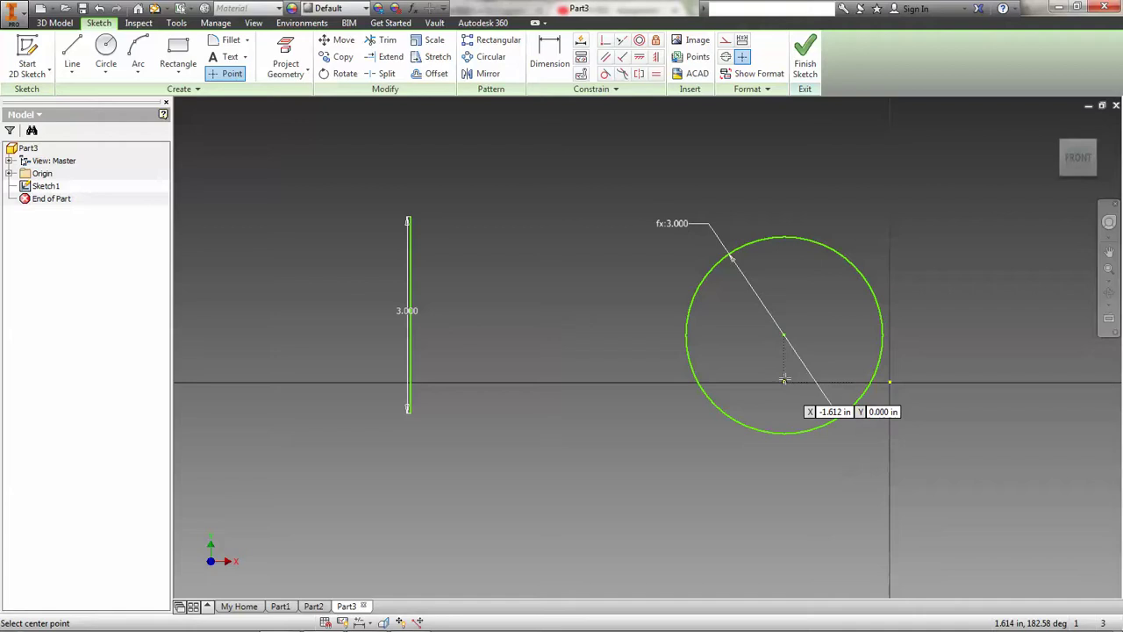
scroll(782, 387, up, 2)
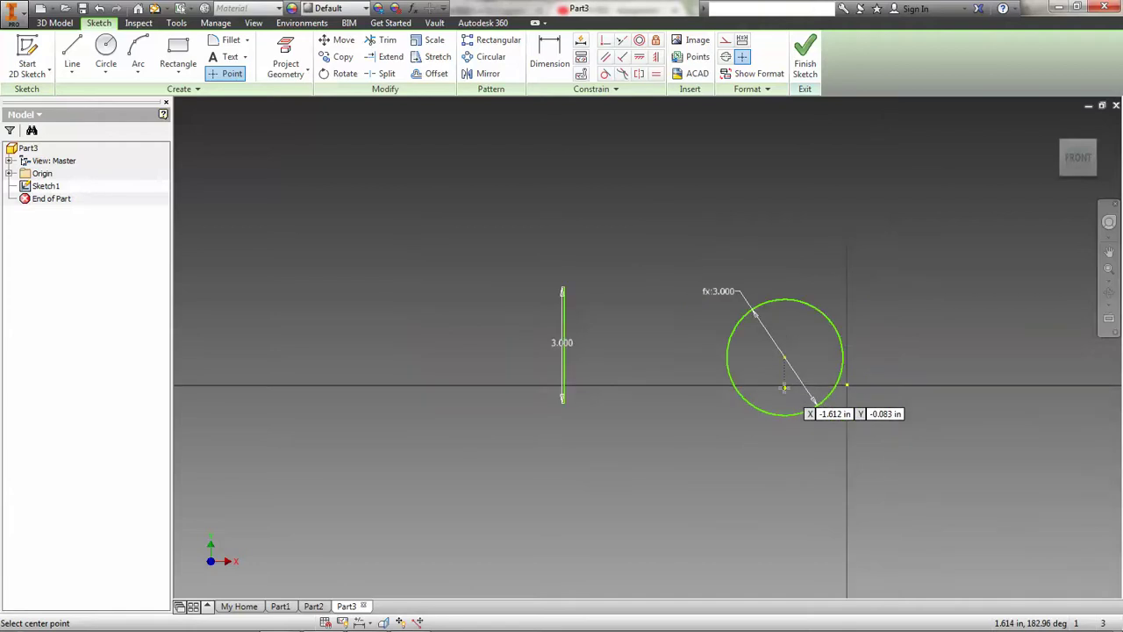
scroll(782, 386, down, 5)
scroll(782, 387, down, 3)
scroll(782, 334, up, 2)
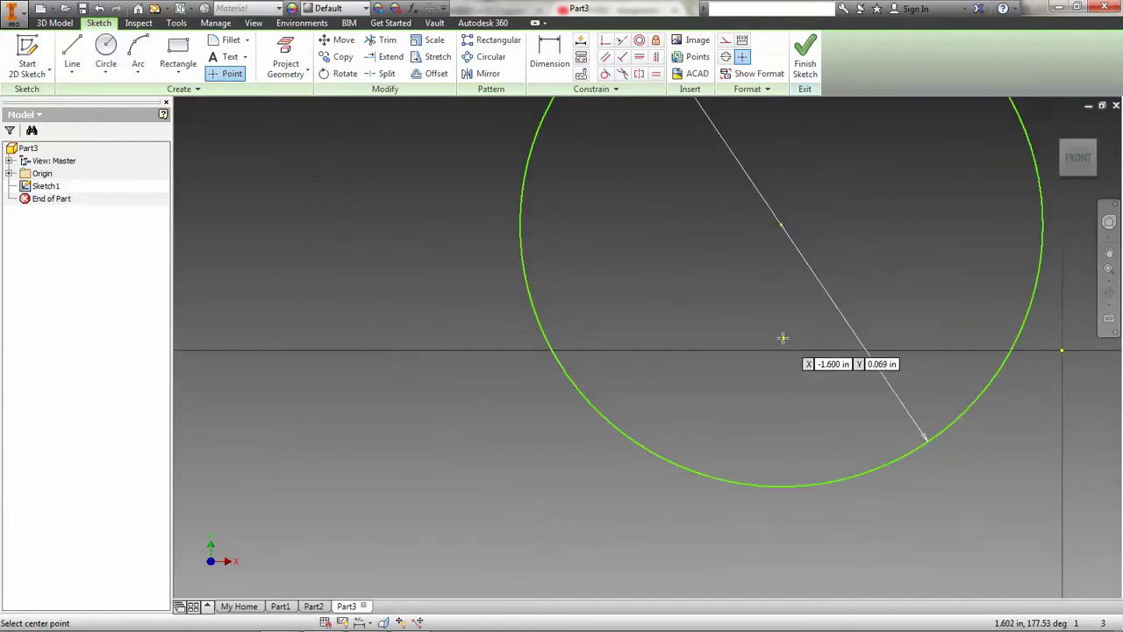
click(781, 380)
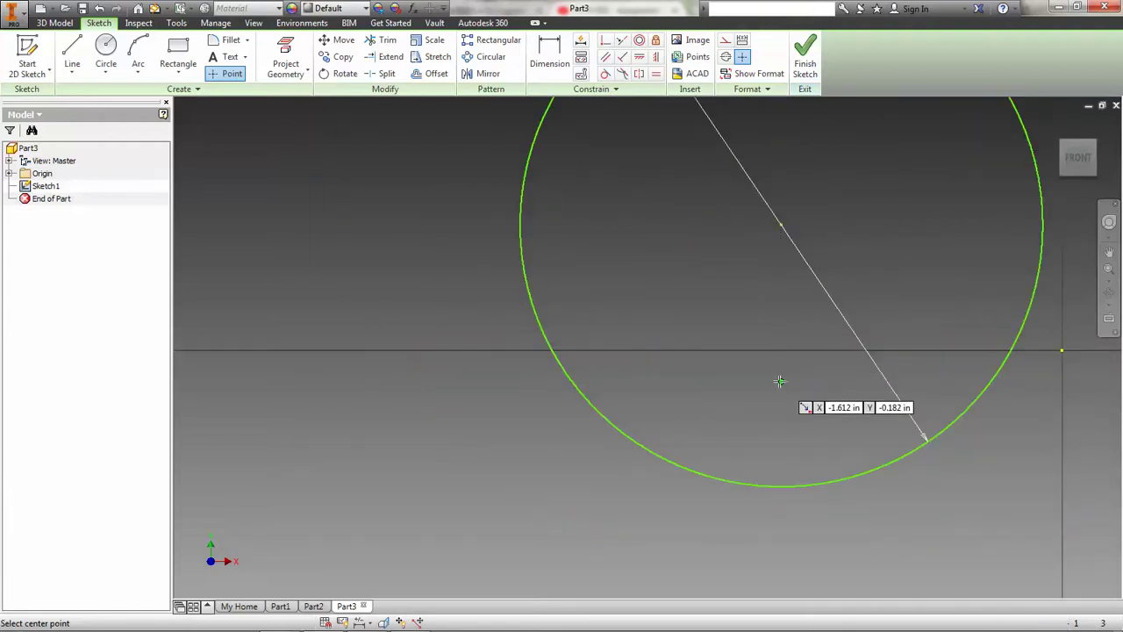
right_click(730, 374)
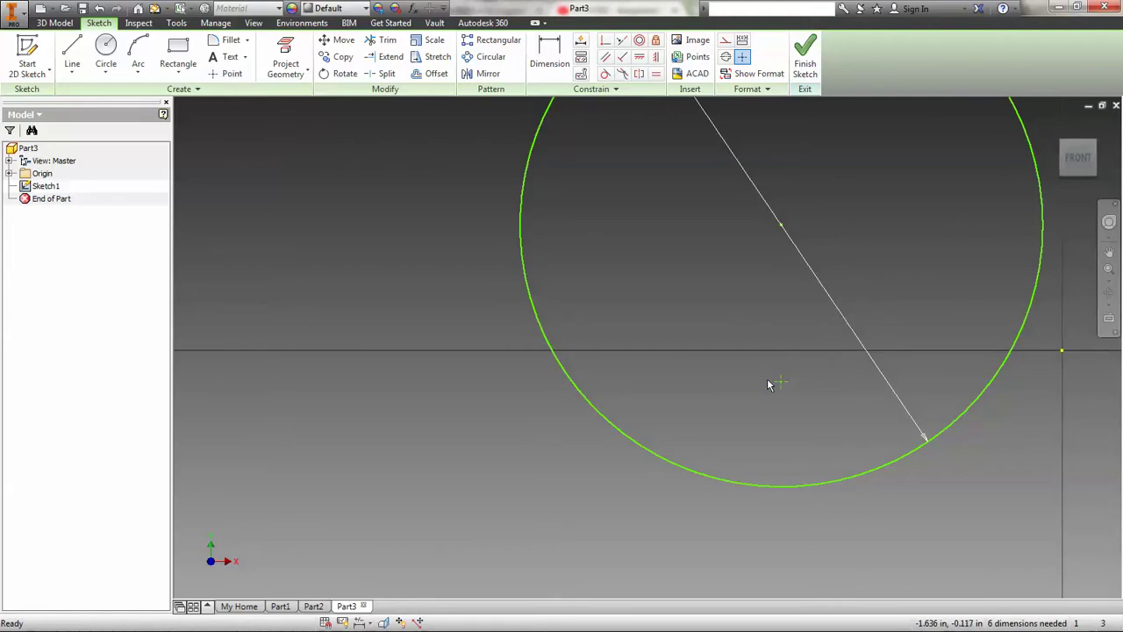
key(alt+Tab)
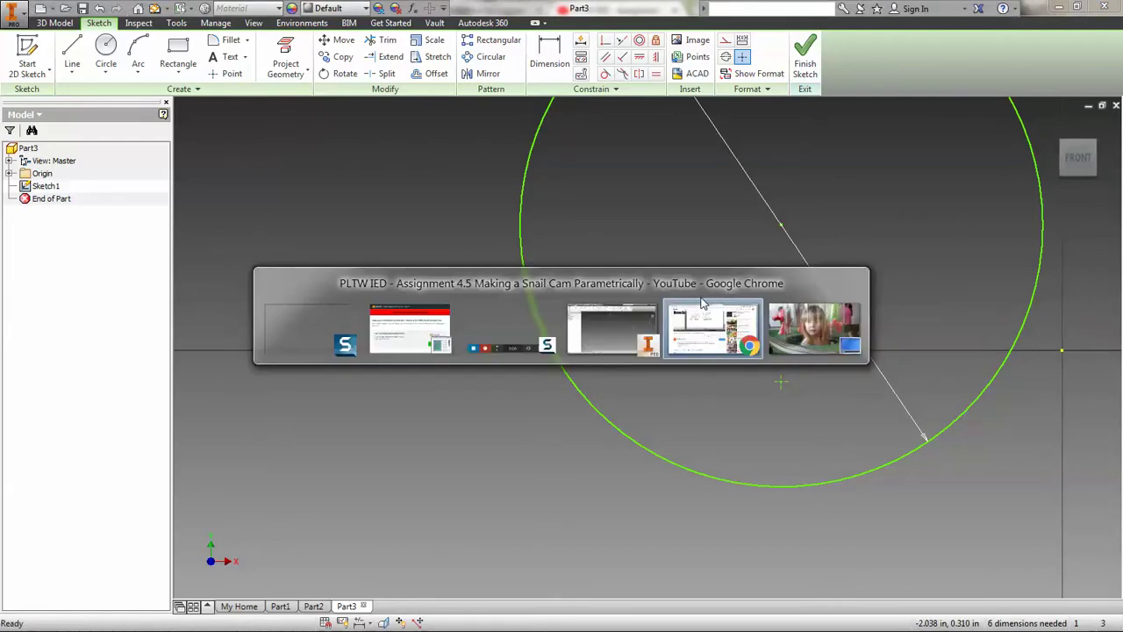
key(alt+Tab)
key(alt+Tab)
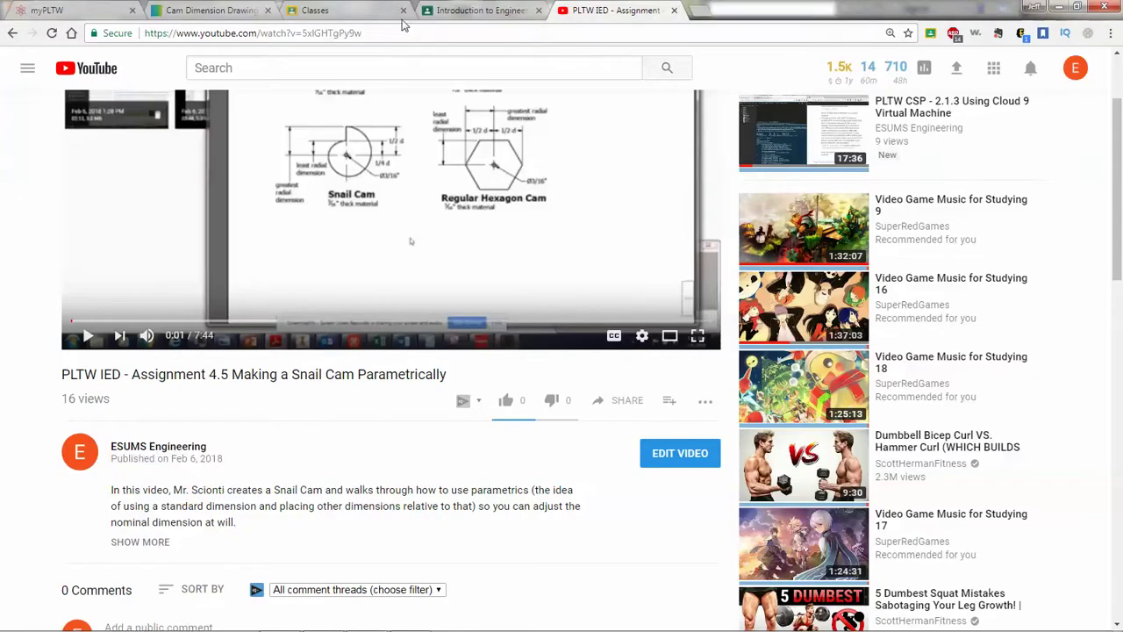
click(453, 10)
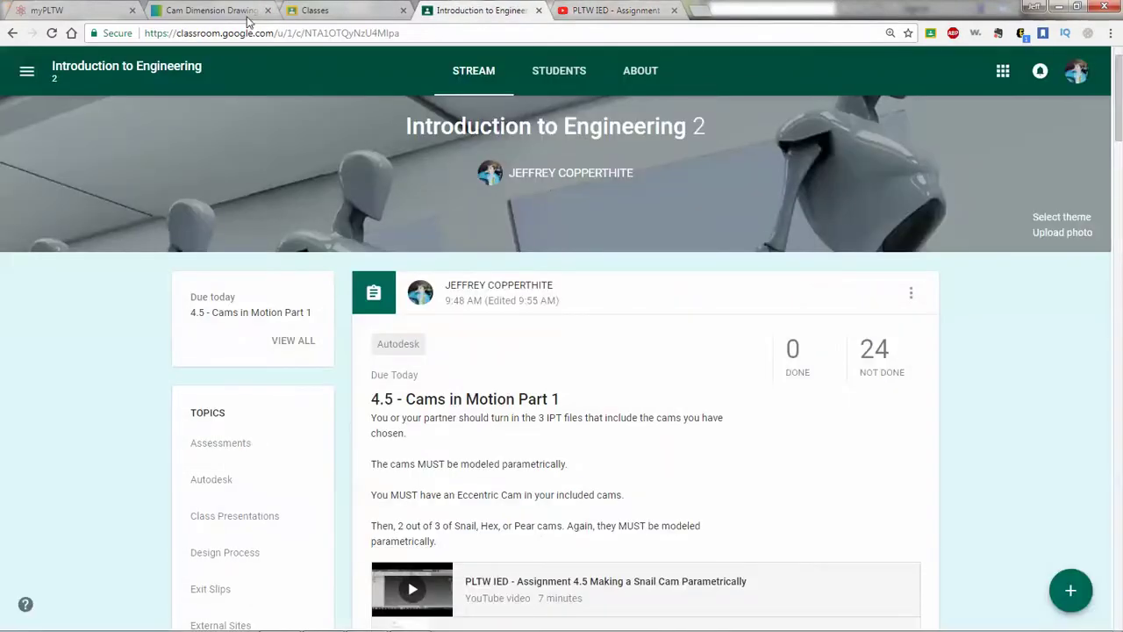
click(206, 10)
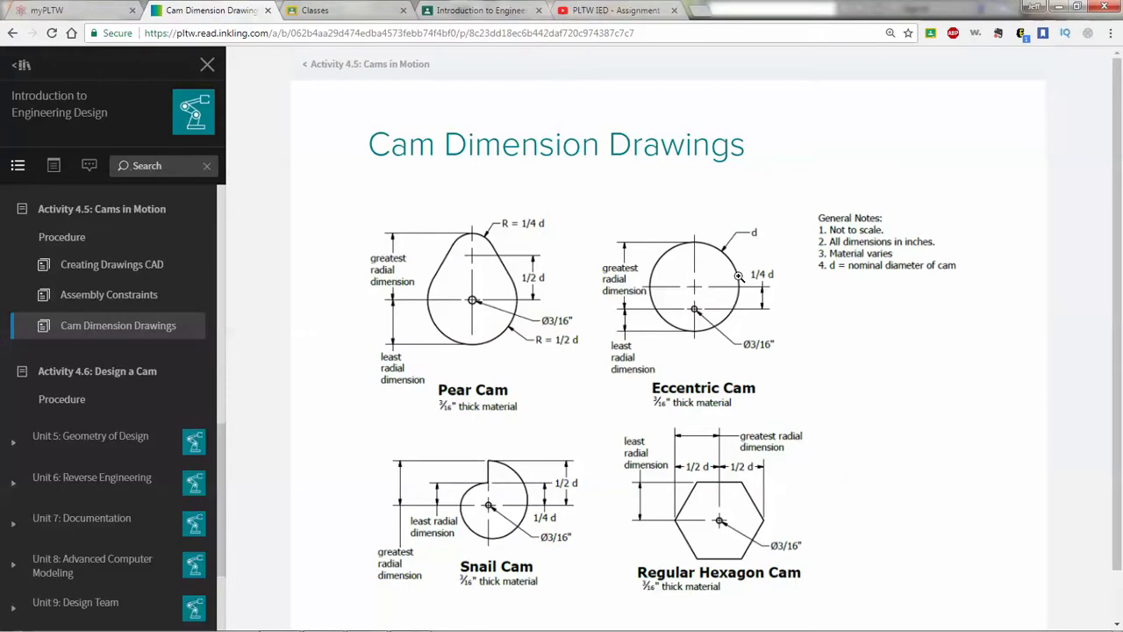
click(699, 327)
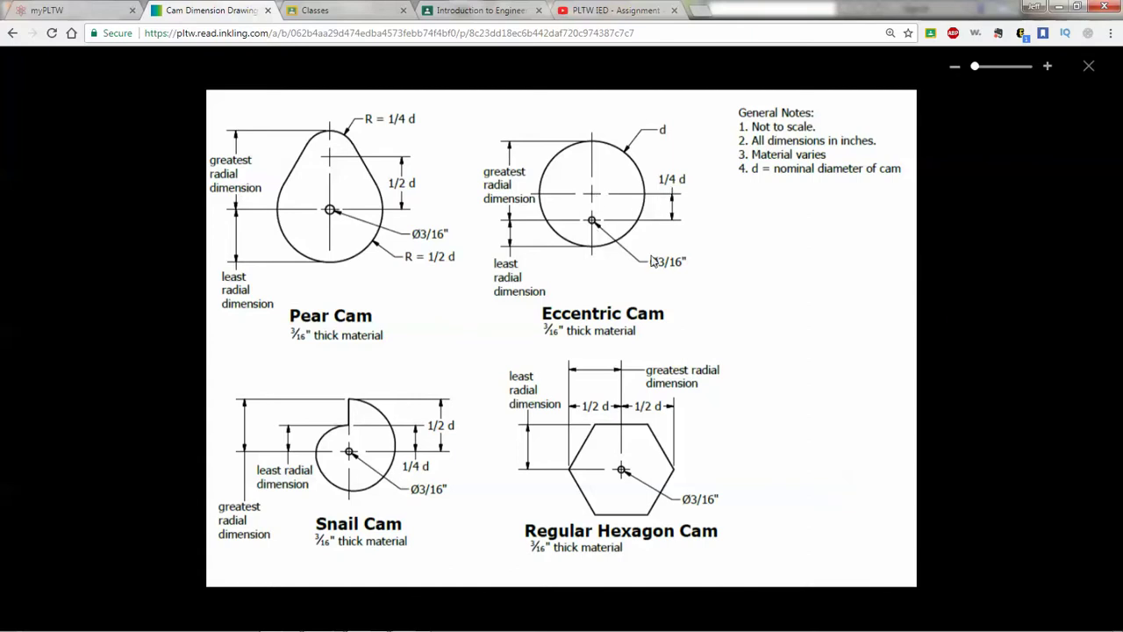
Dimension the point's vertical offset from the circle centre as a quarter of d0 (fx:.750)
key(alt+Tab)
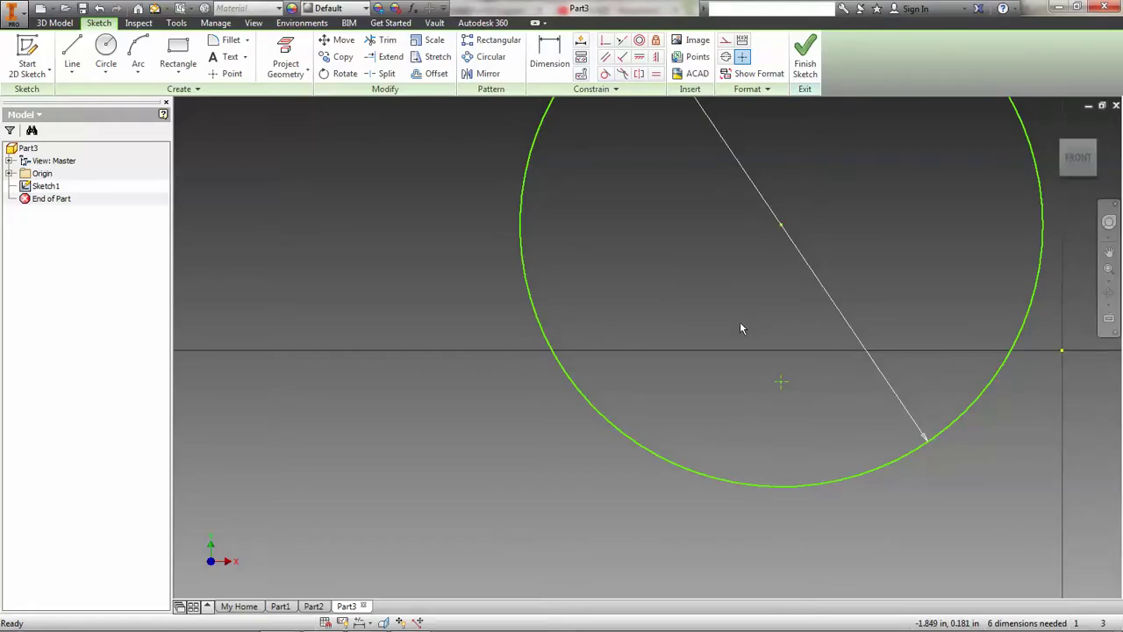
click(550, 55)
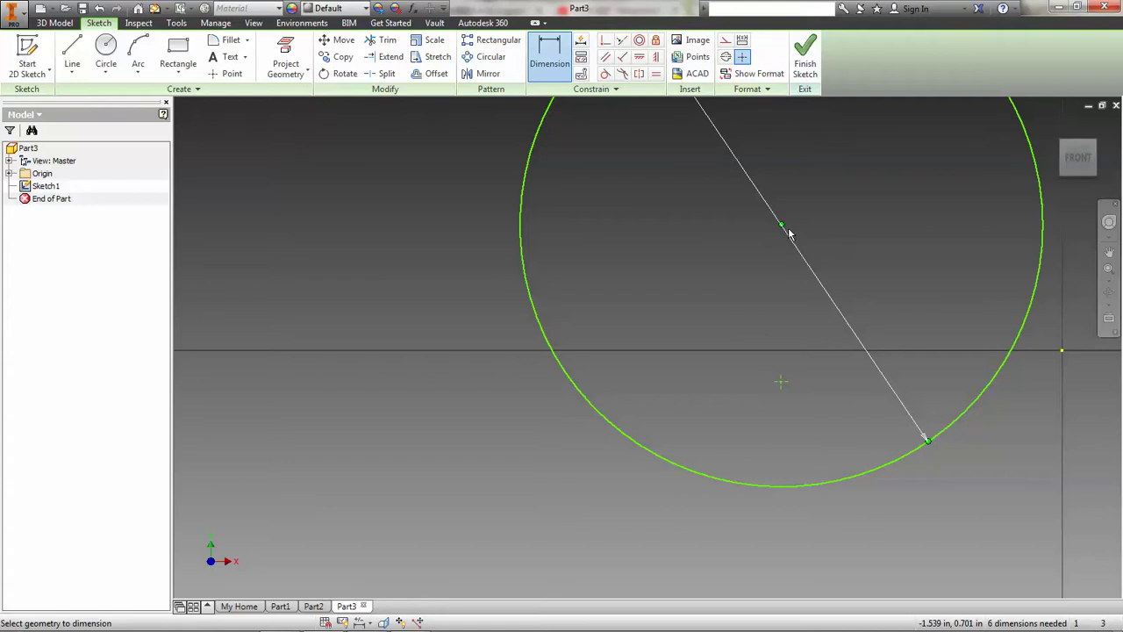
click(781, 228)
click(781, 382)
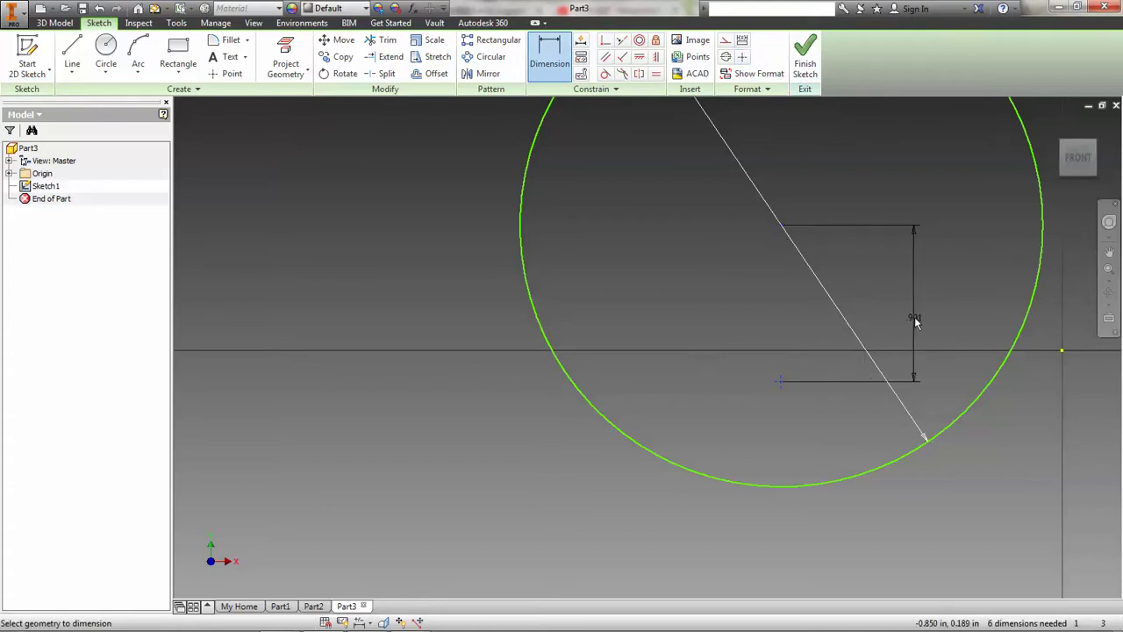
click(913, 328)
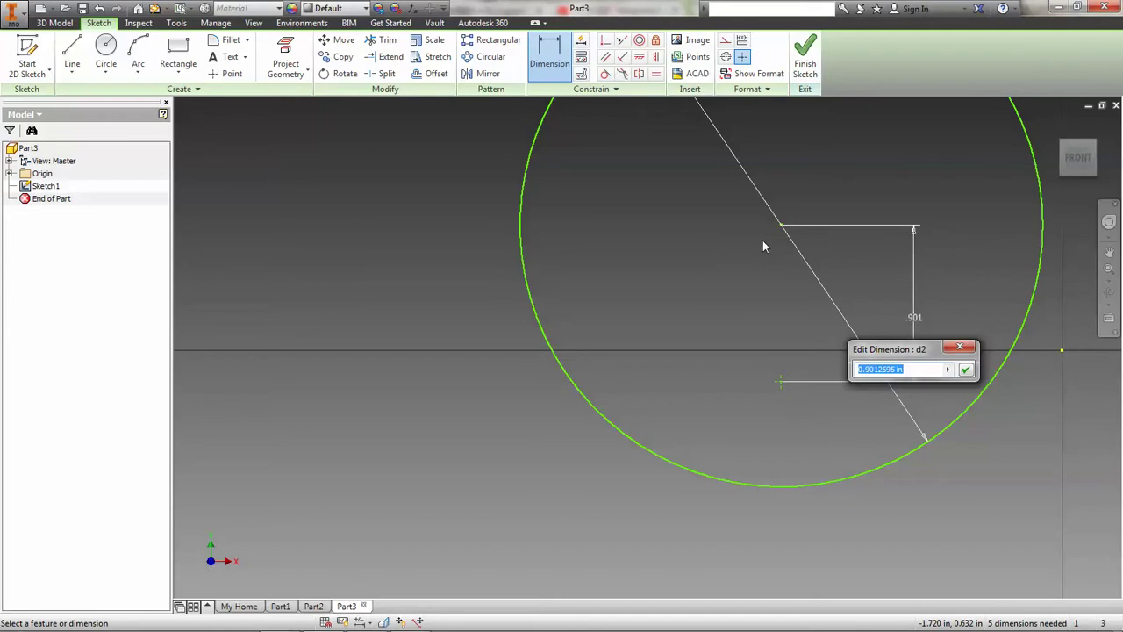
text(d0/)
key(BackSpace)
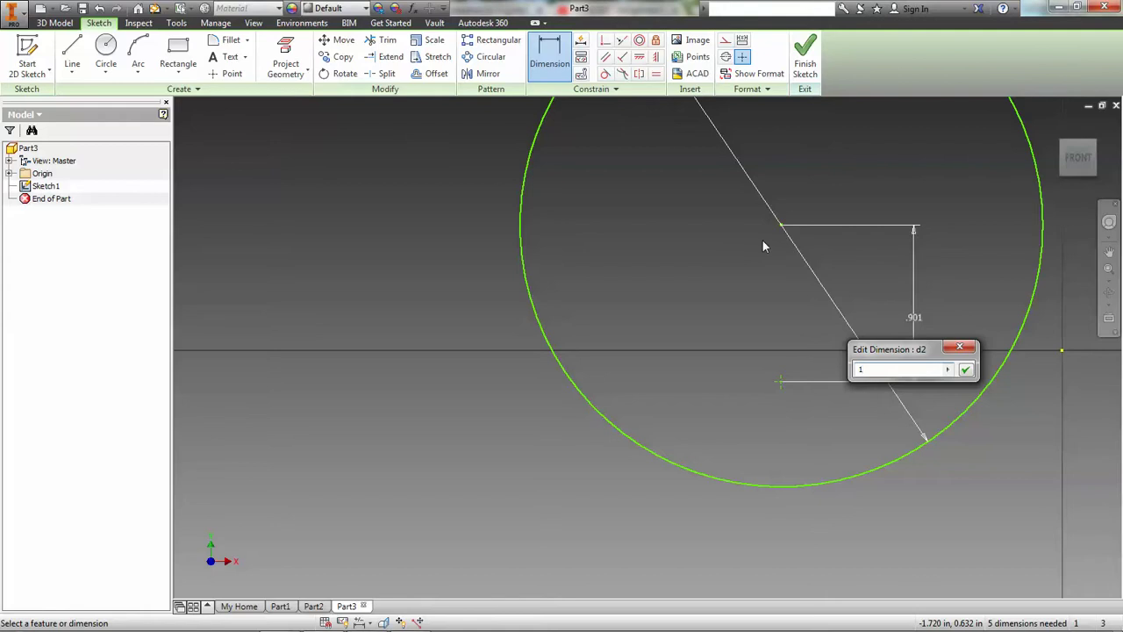
text((1/4)
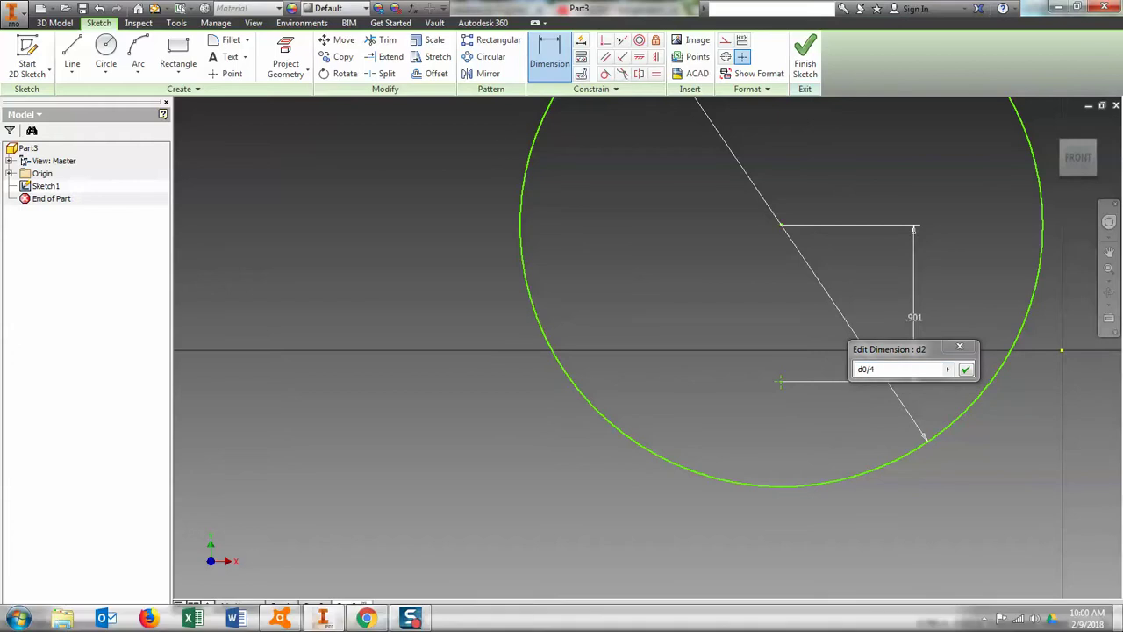
click(965, 370)
scroll(956, 346, down, 4)
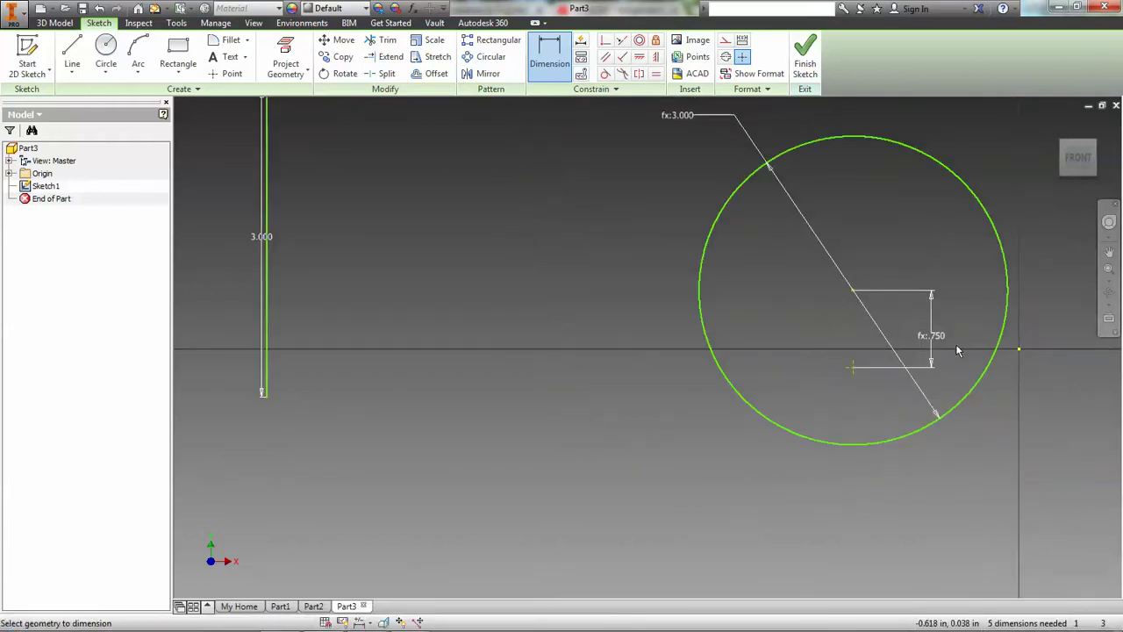
scroll(518, 341, up, 3)
mouse_move(878, 353)
middle_down()
mouse_move(369, 265)
mouse_move(366, 371)
mouse_move(422, 366)
middle_up()
scroll(377, 263, down, 3)
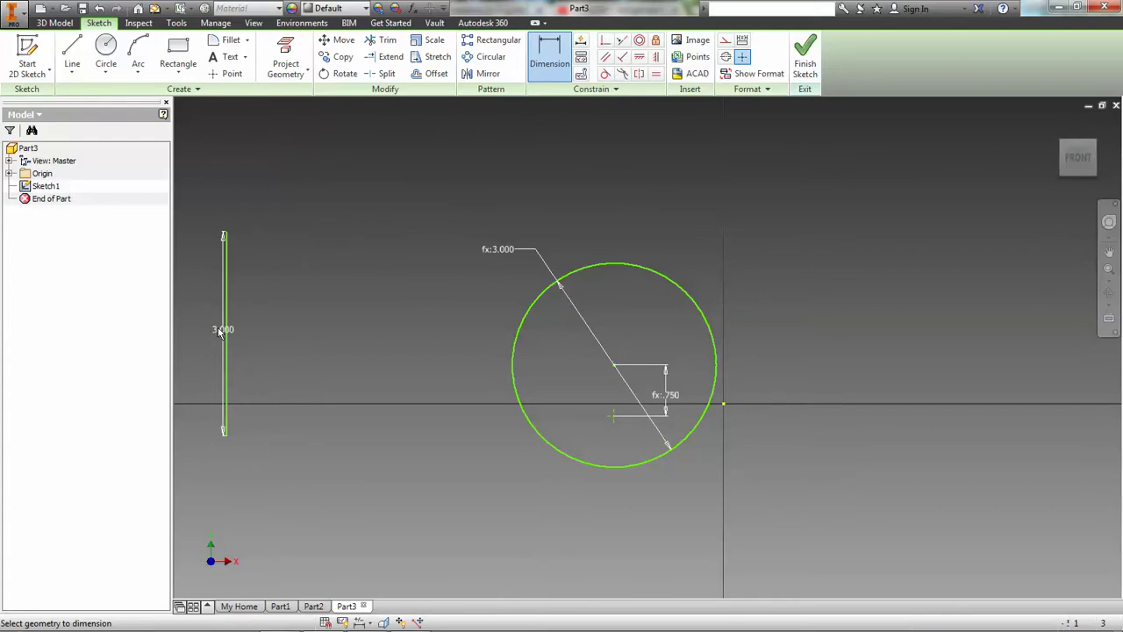
key(Escape)
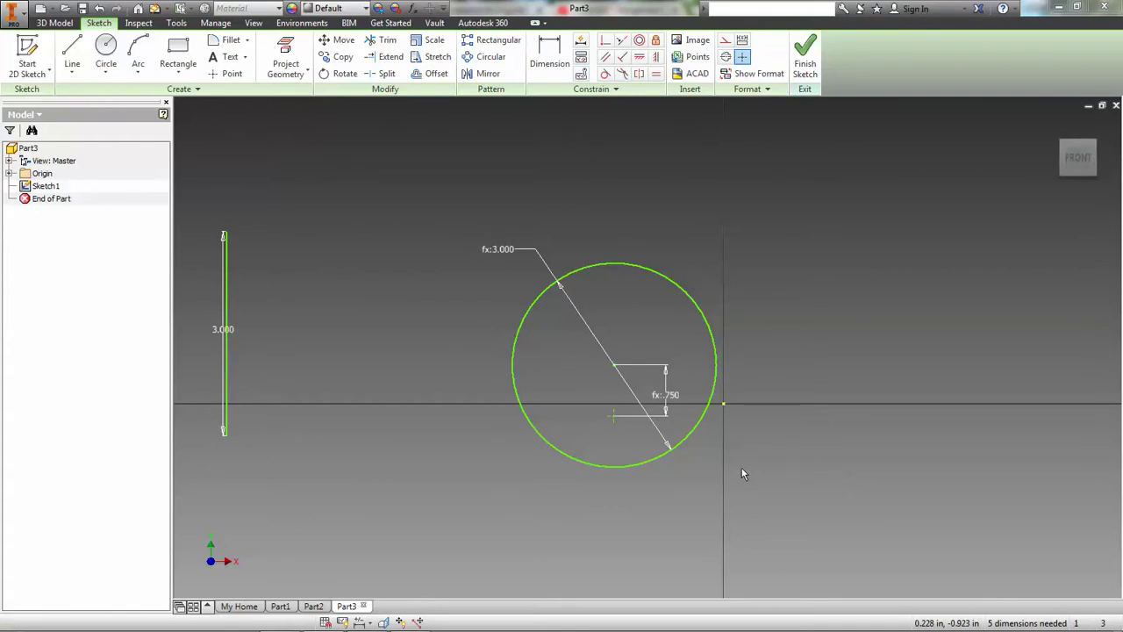
double_click(220, 329)
text(2)
key(Return)
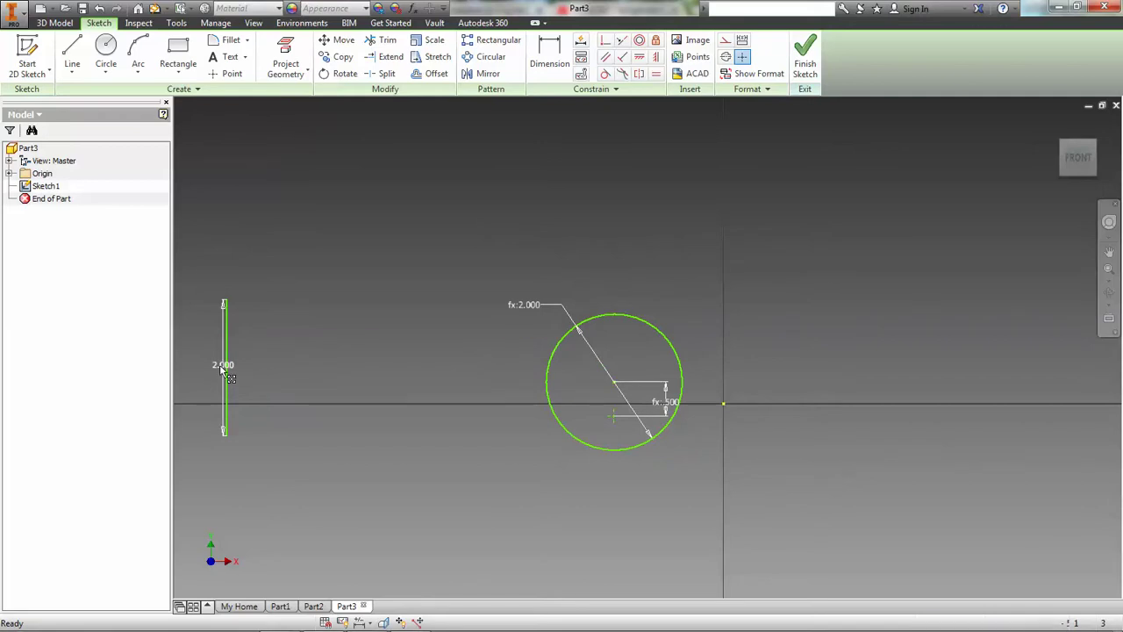
double_click(221, 365)
text(3)
key(Return)
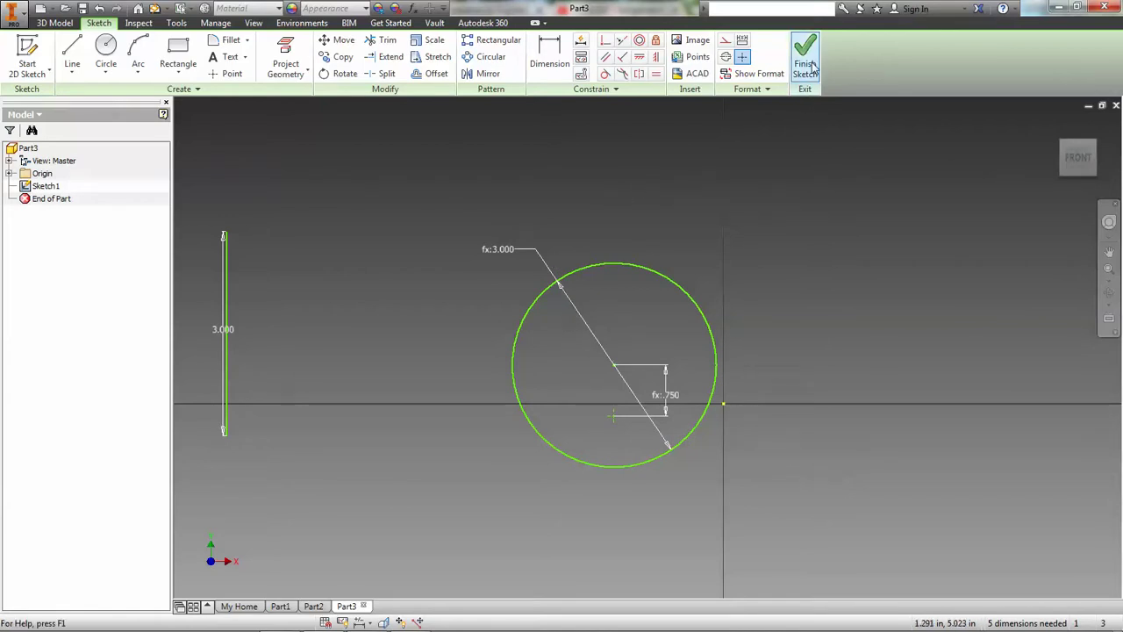
key(alt+Tab)
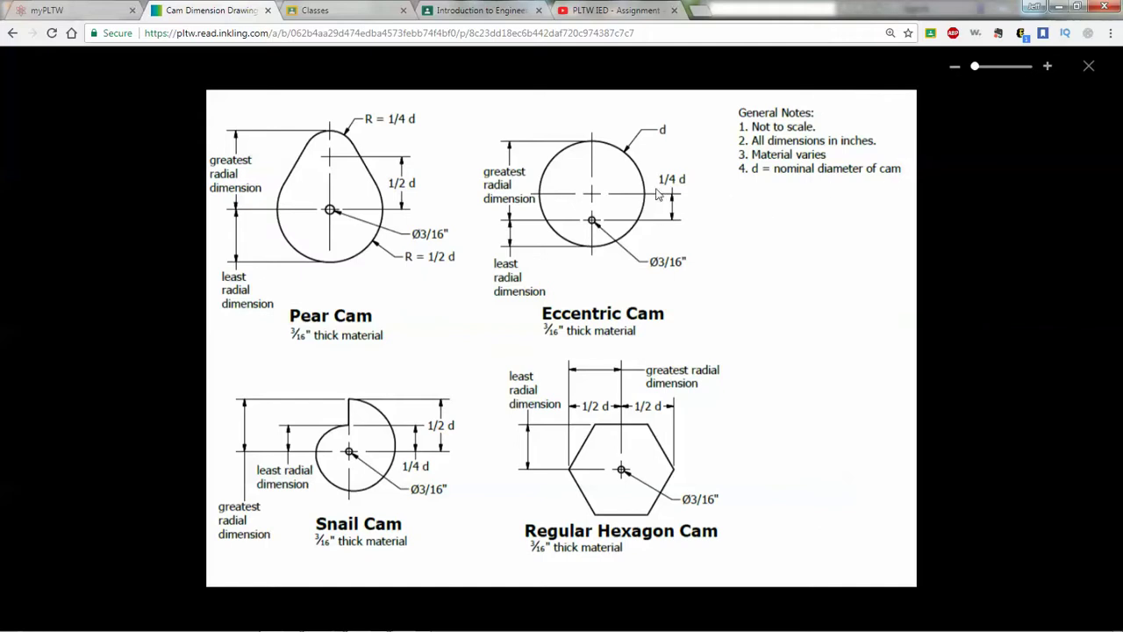
key(alt+Tab)
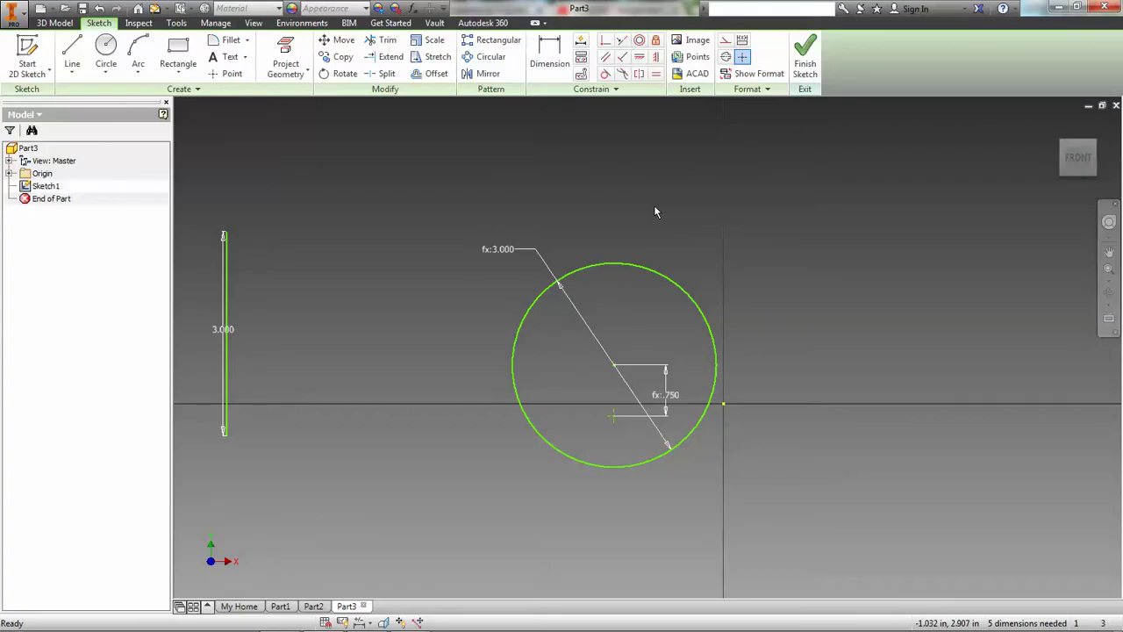
Finish the sketch and extrude the circle .25 in into a thin disc, Extrusion1
click(807, 88)
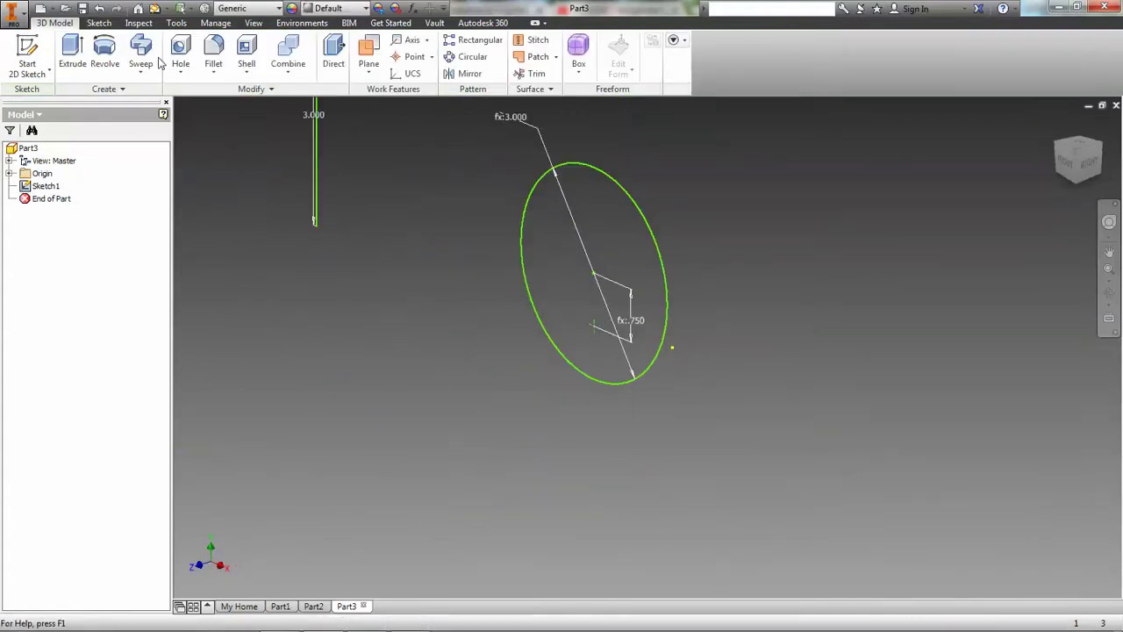
click(73, 55)
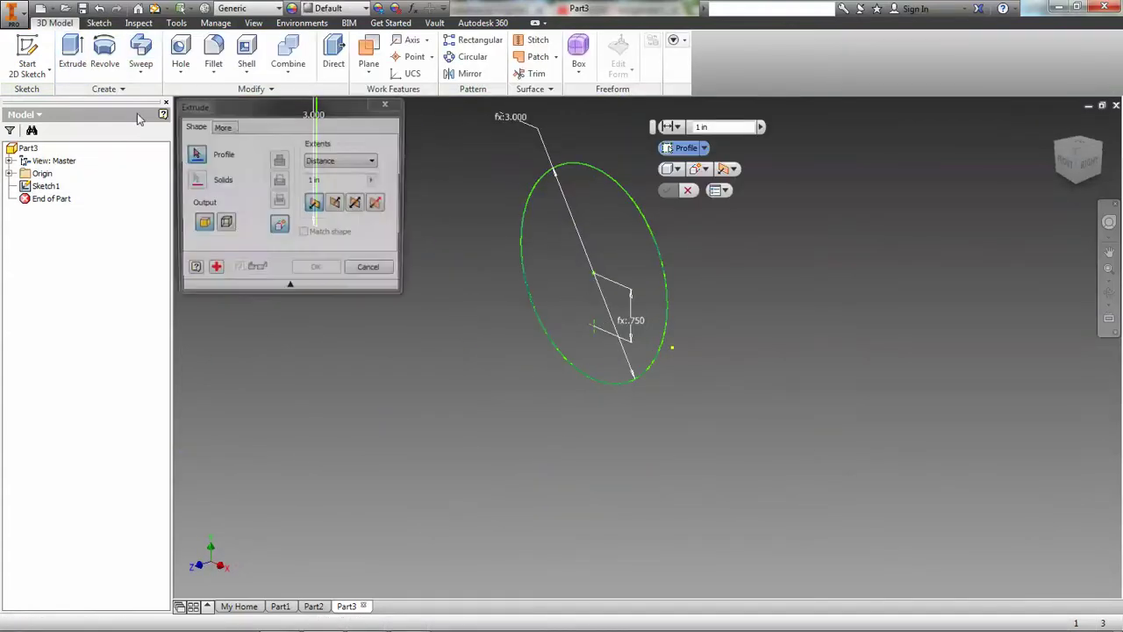
click(600, 226)
click(347, 182)
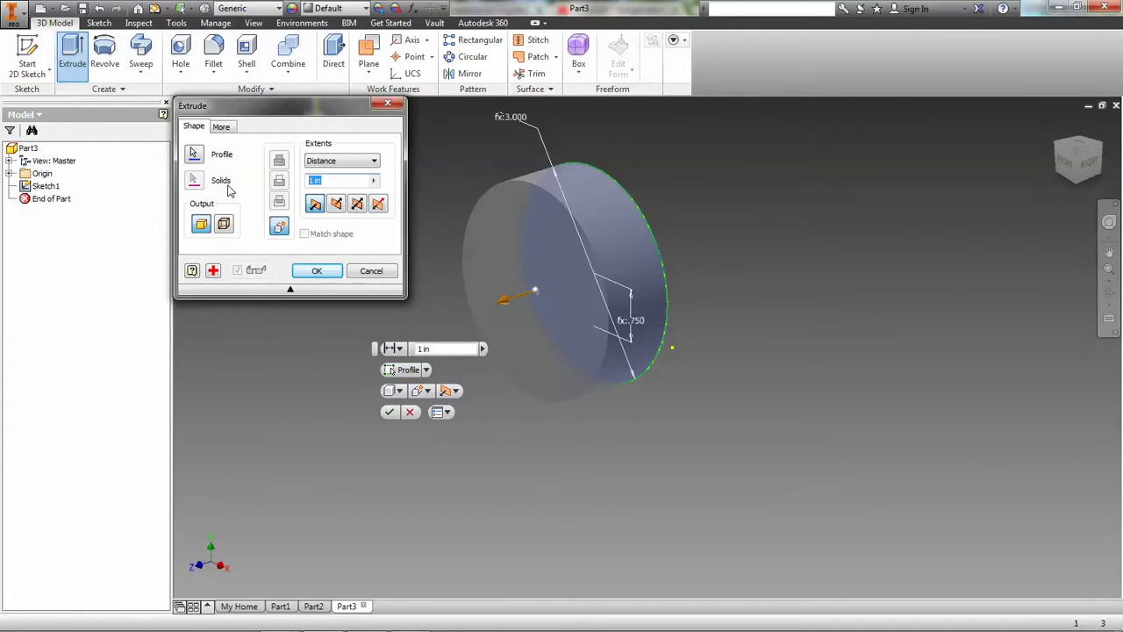
text(.25)
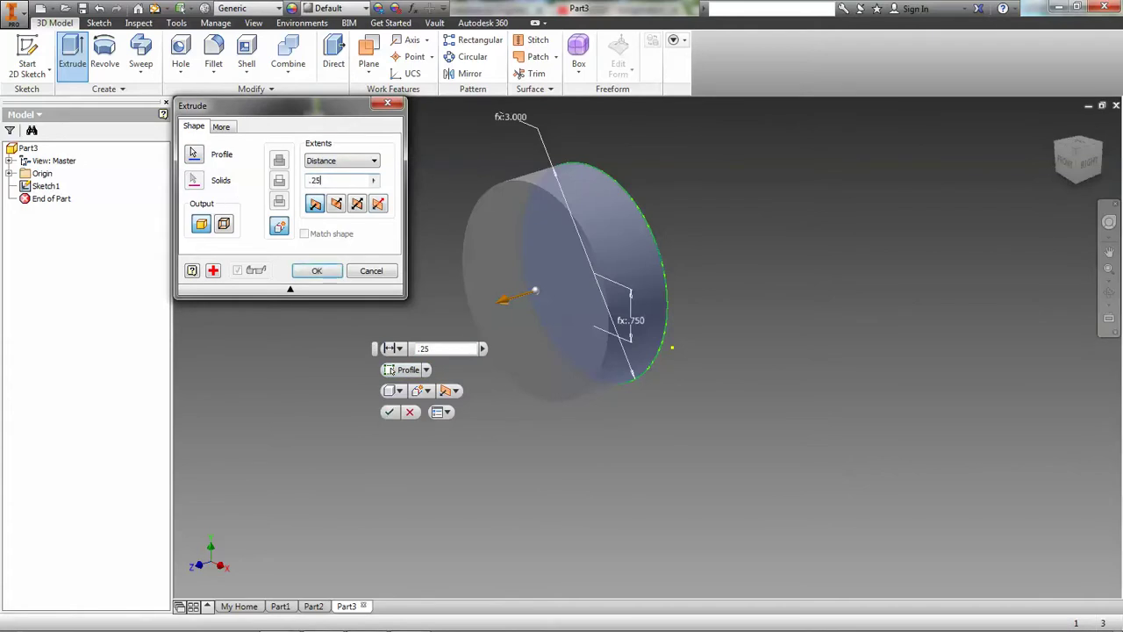
key(Return)
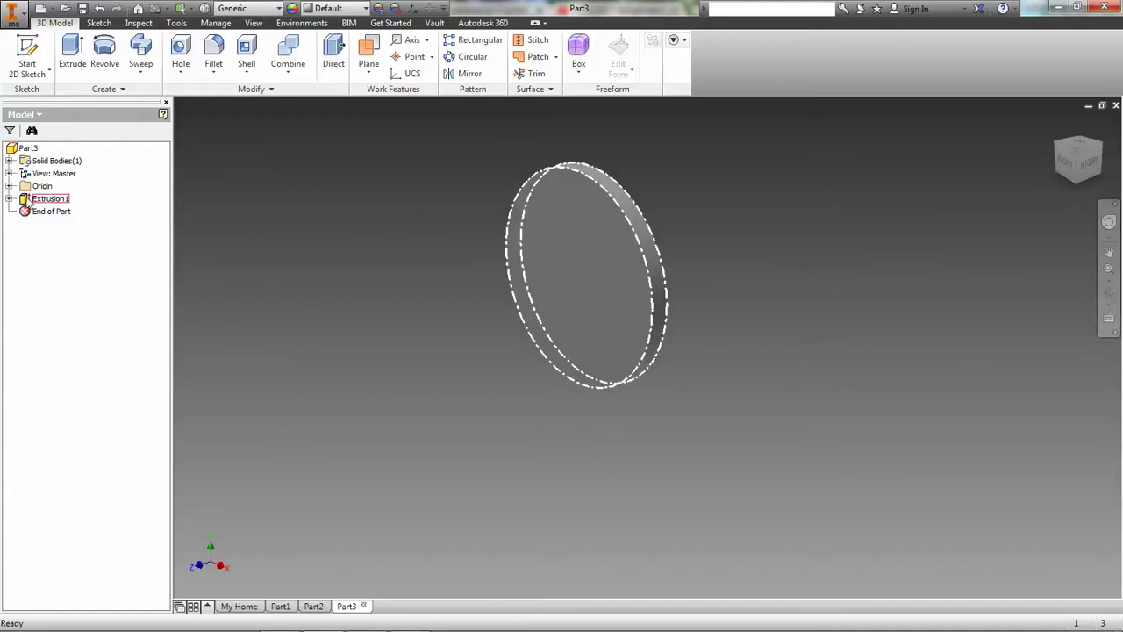
Share Sketch1 under Extrusion1, then orbit to an oblique view and select the disc's front face
click(9, 199)
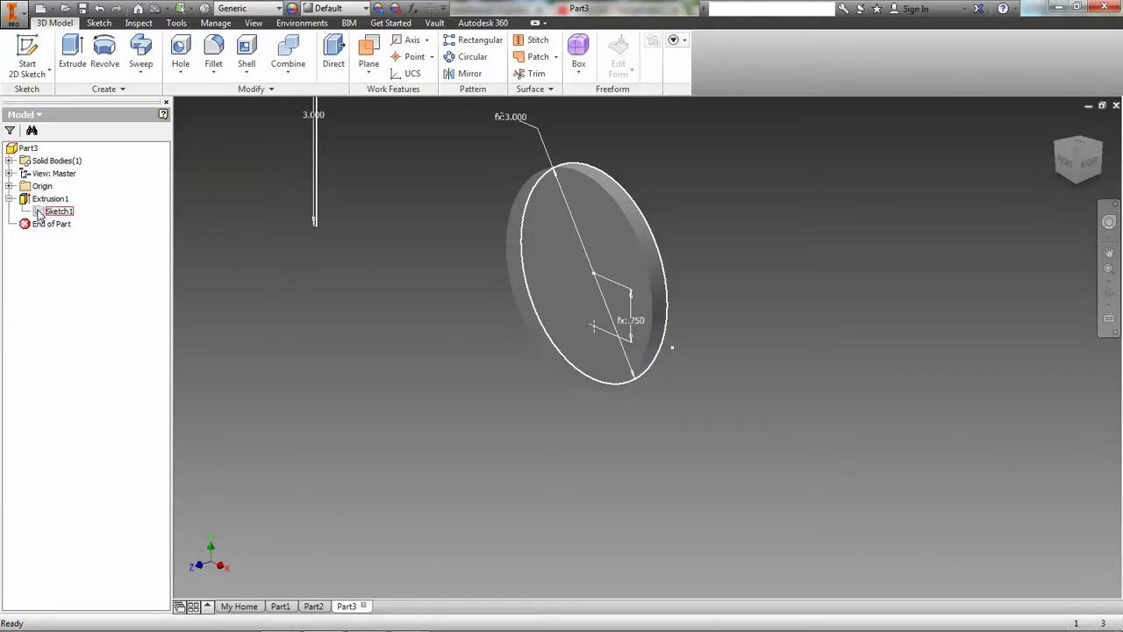
right_click(40, 215)
click(77, 269)
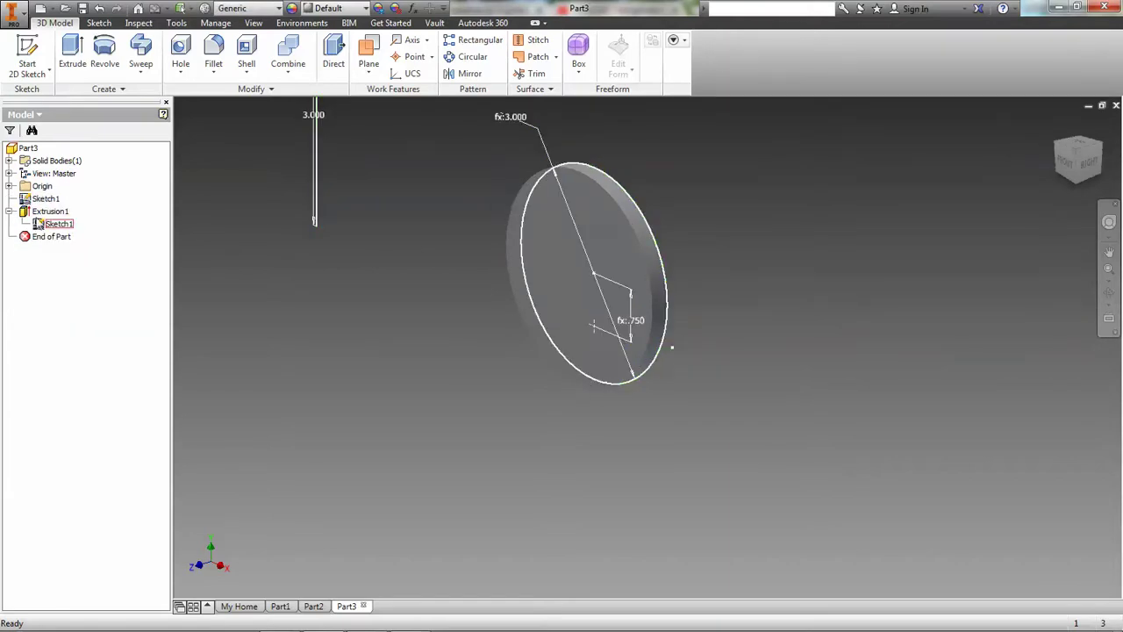
click(1101, 151)
drag(1102, 151, 529, 474)
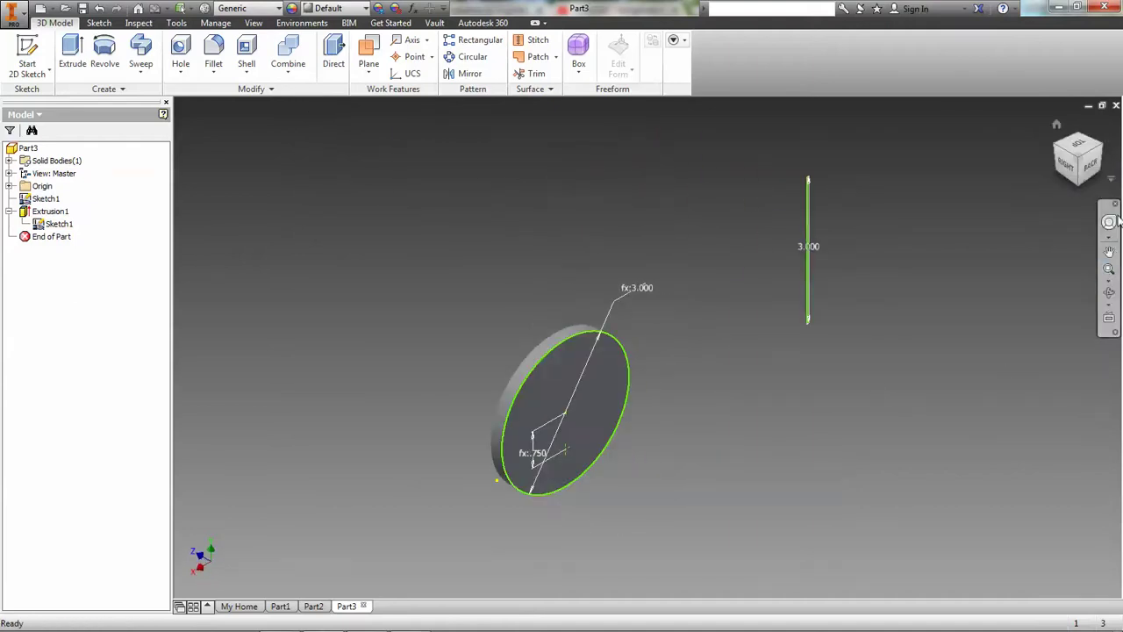
click(567, 466)
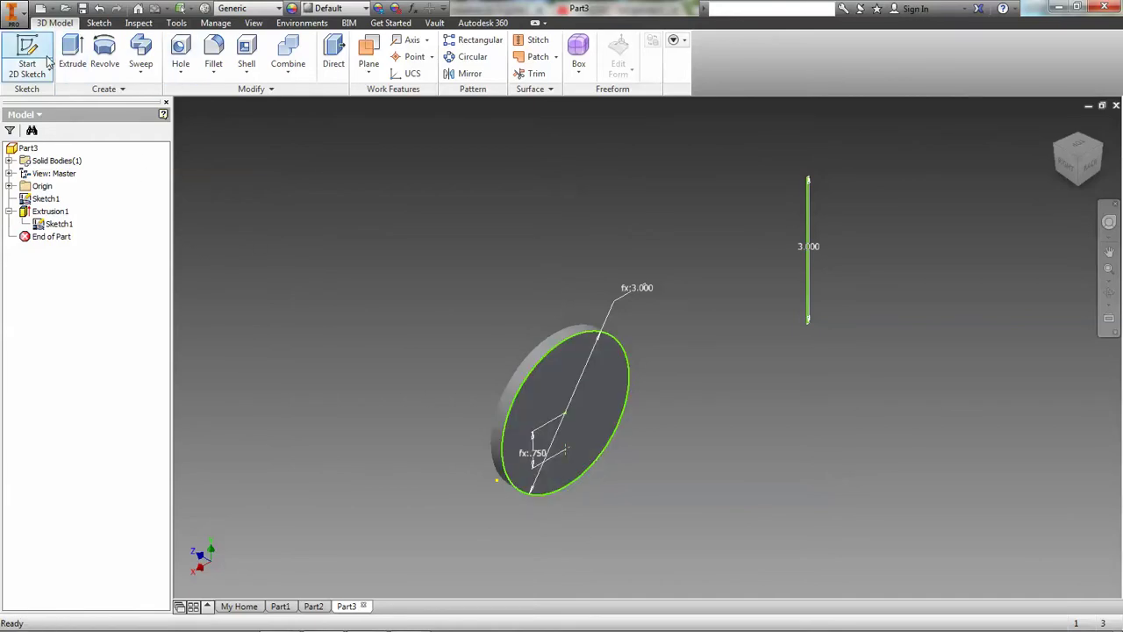
Start a Hole centred on the offset sketch point and enter a 3/16 in diameter
click(181, 50)
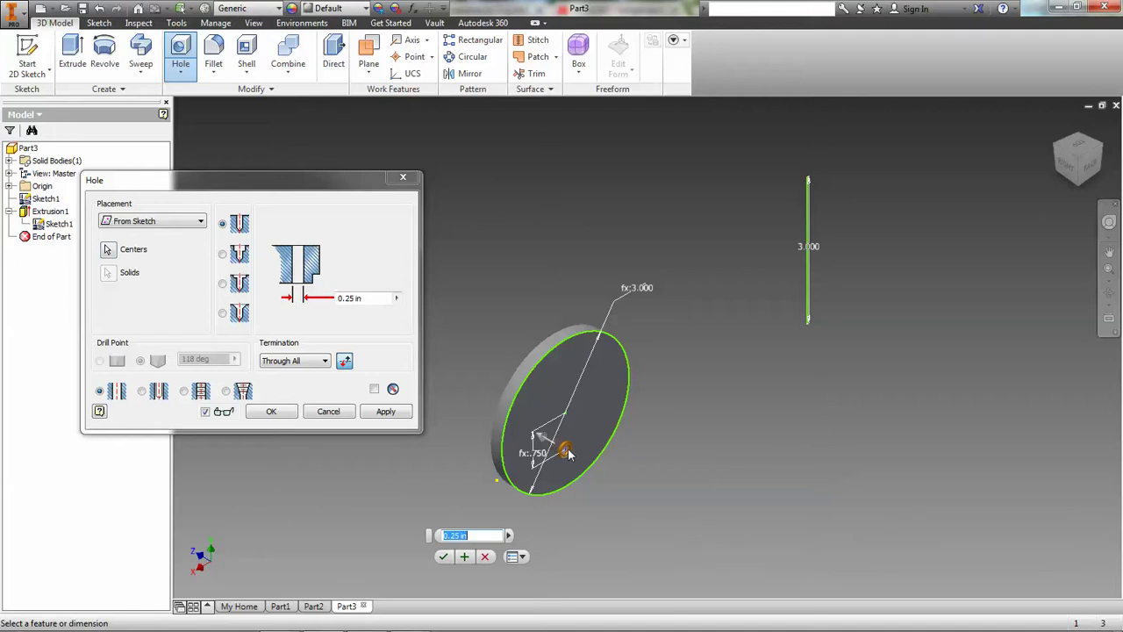
key(Escape)
click(180, 53)
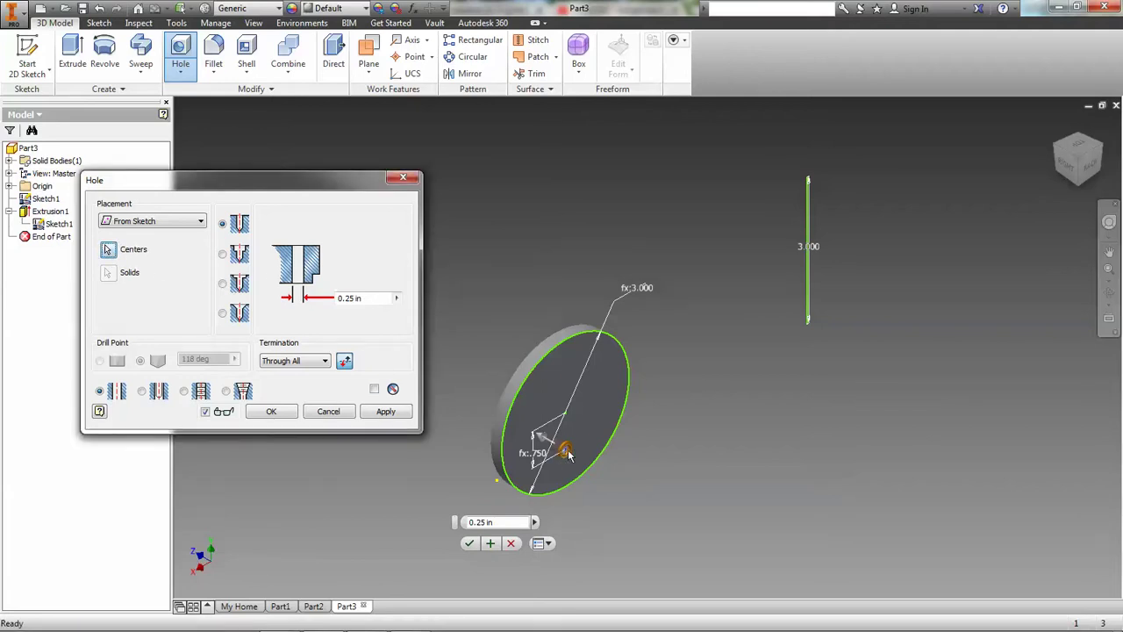
click(108, 250)
ctrl+click(566, 451)
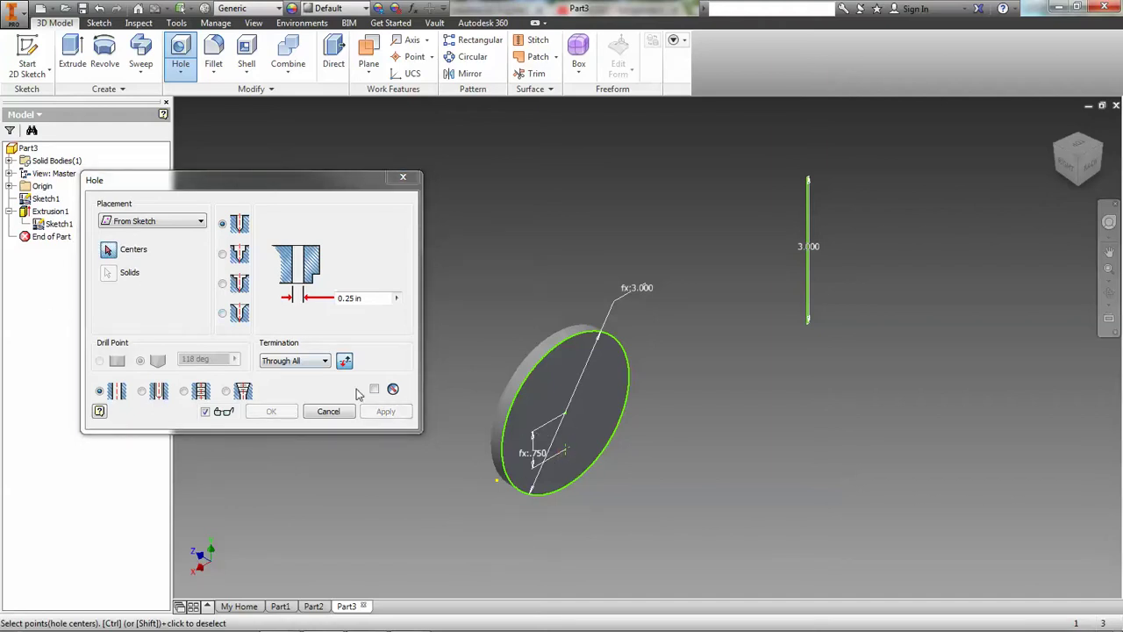
click(567, 449)
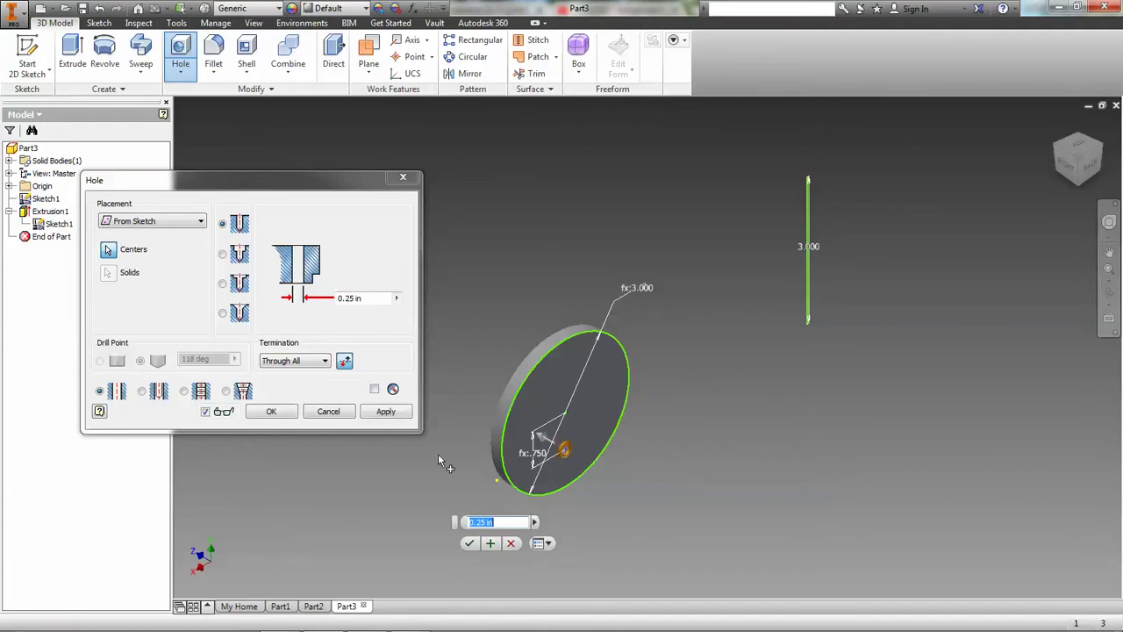
click(354, 298)
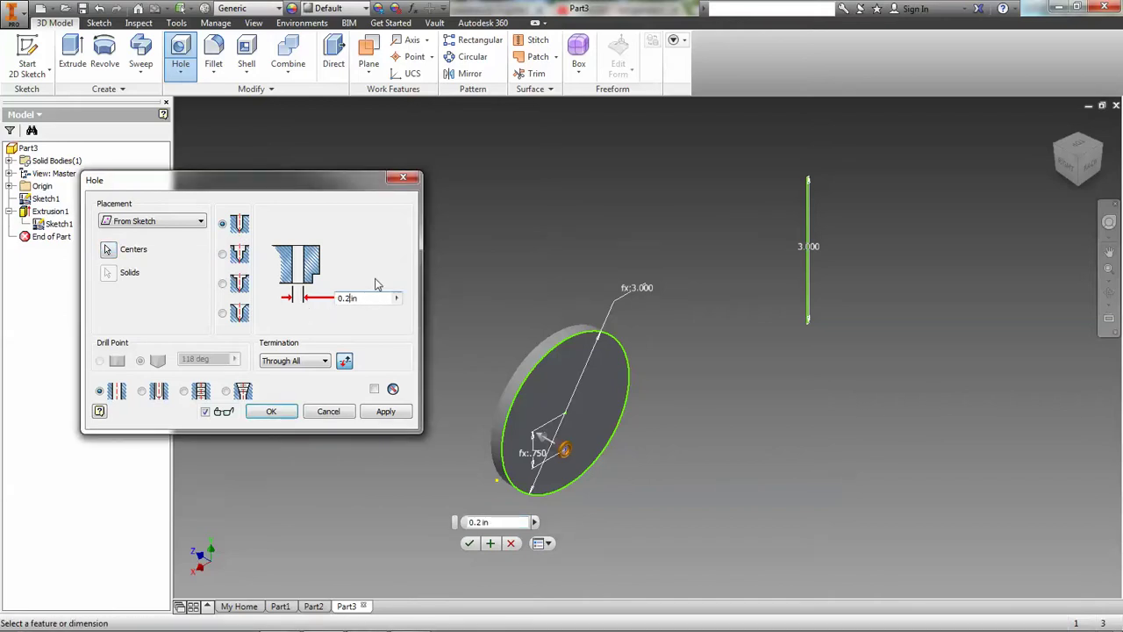
key(BackSpace)
key(BackSpace)
key(BackSpace)
text(3/1)
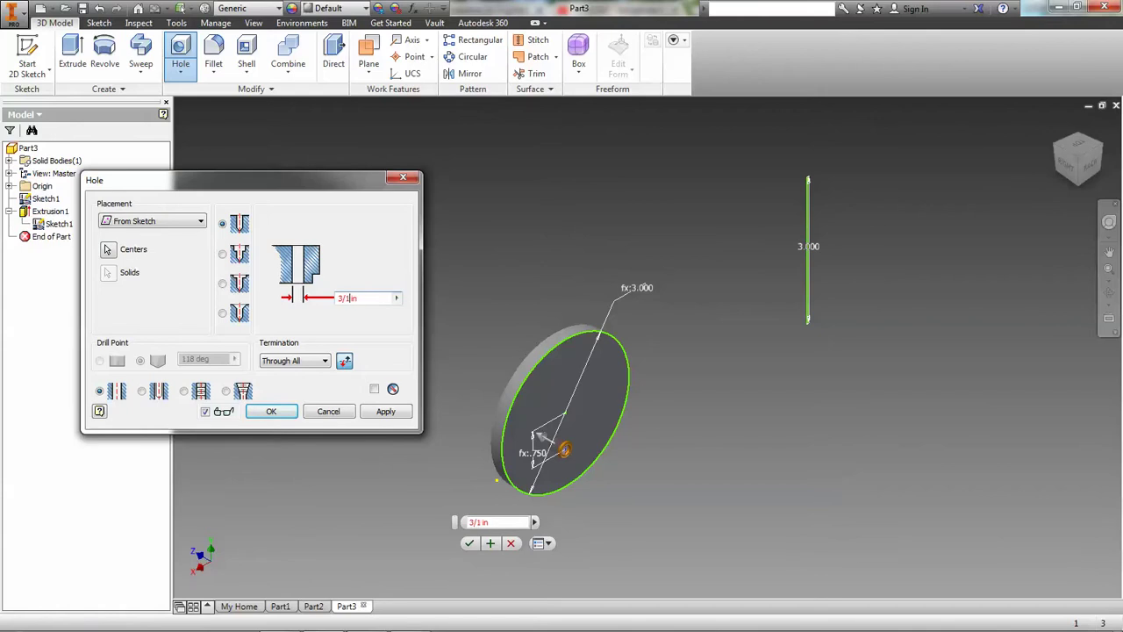
text(6)
Create the 3/16 in hole, check the disc's back side, and return to the home view
click(283, 414)
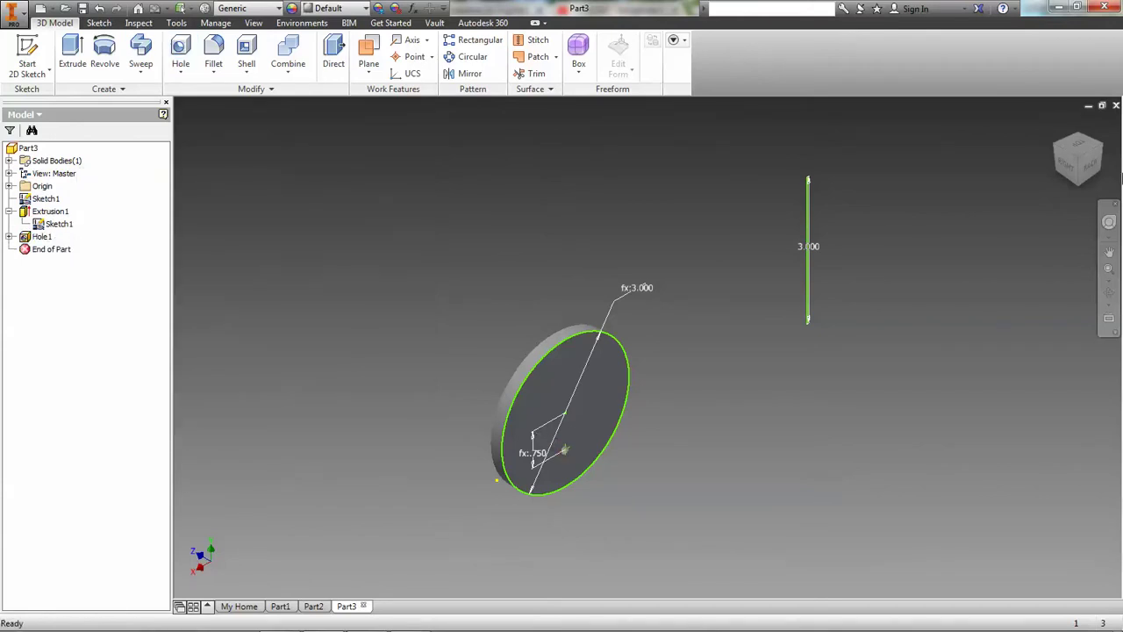
mouse_move(565, 449)
shift+middle_down()
mouse_move(636, 446)
mouse_move(1069, 145)
shift+middle_up()
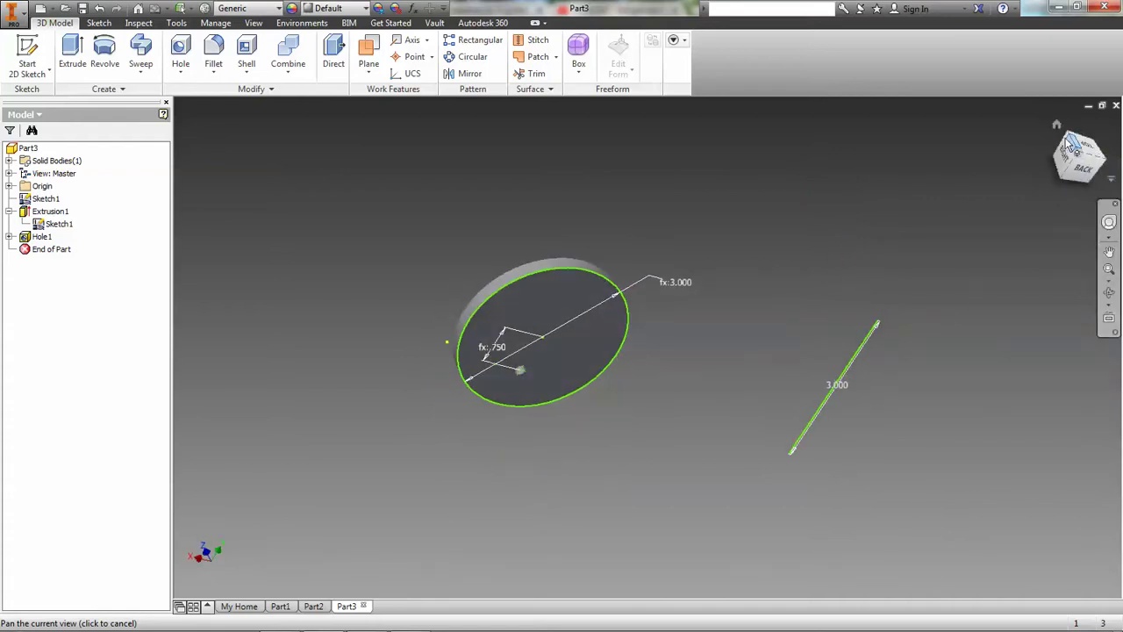
key(F6)
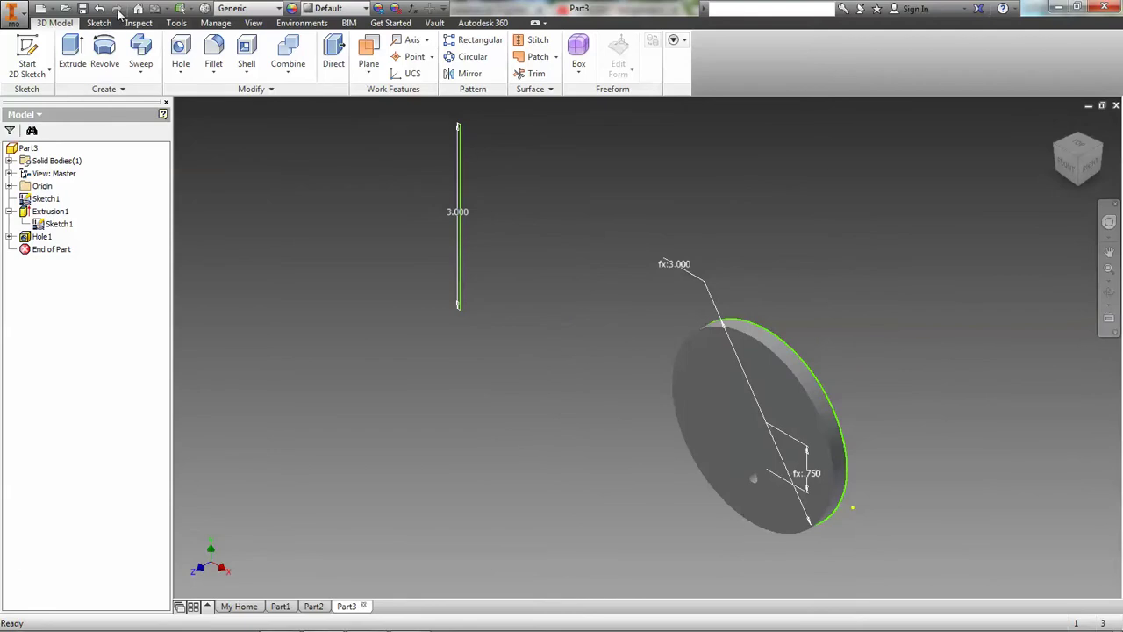
click(216, 22)
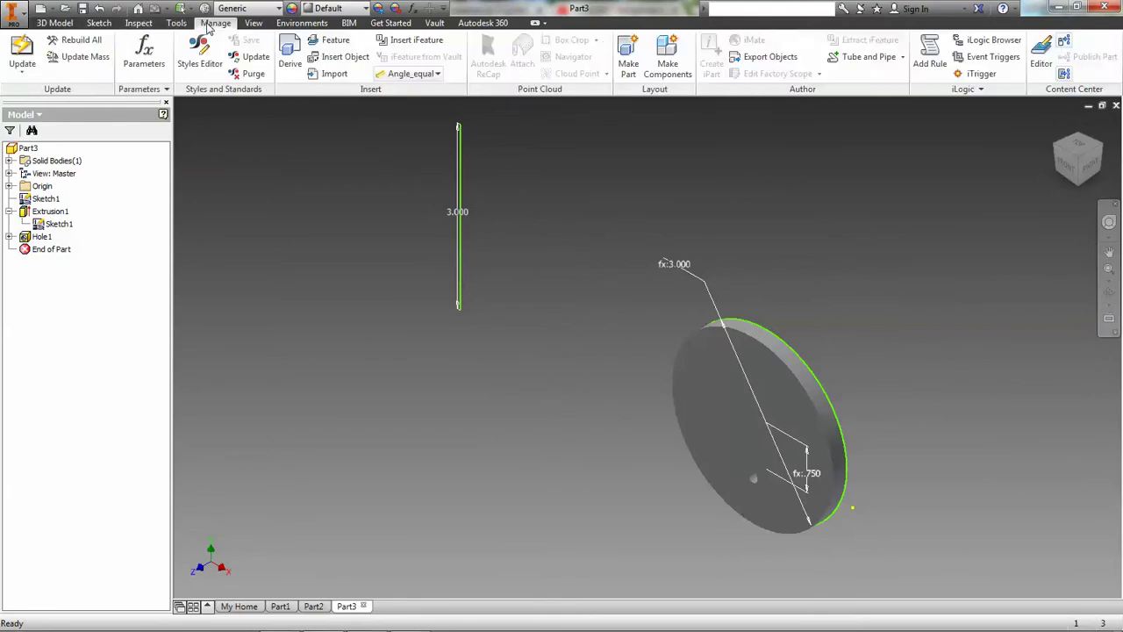
Open the Parameters table and change d0 to 2 in
click(156, 51)
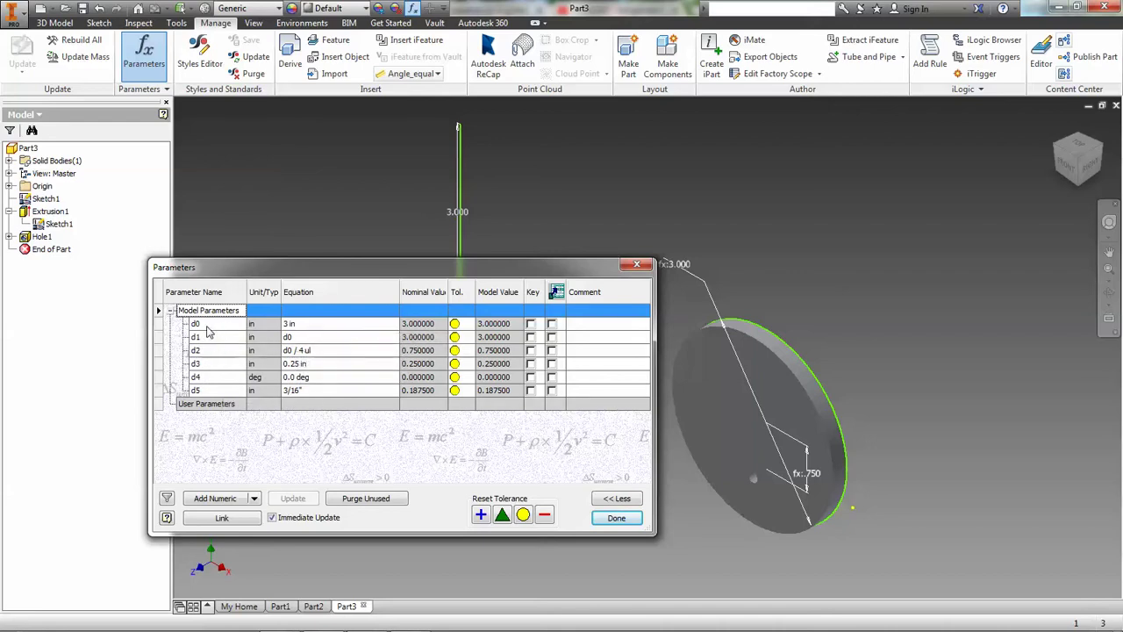
click(313, 323)
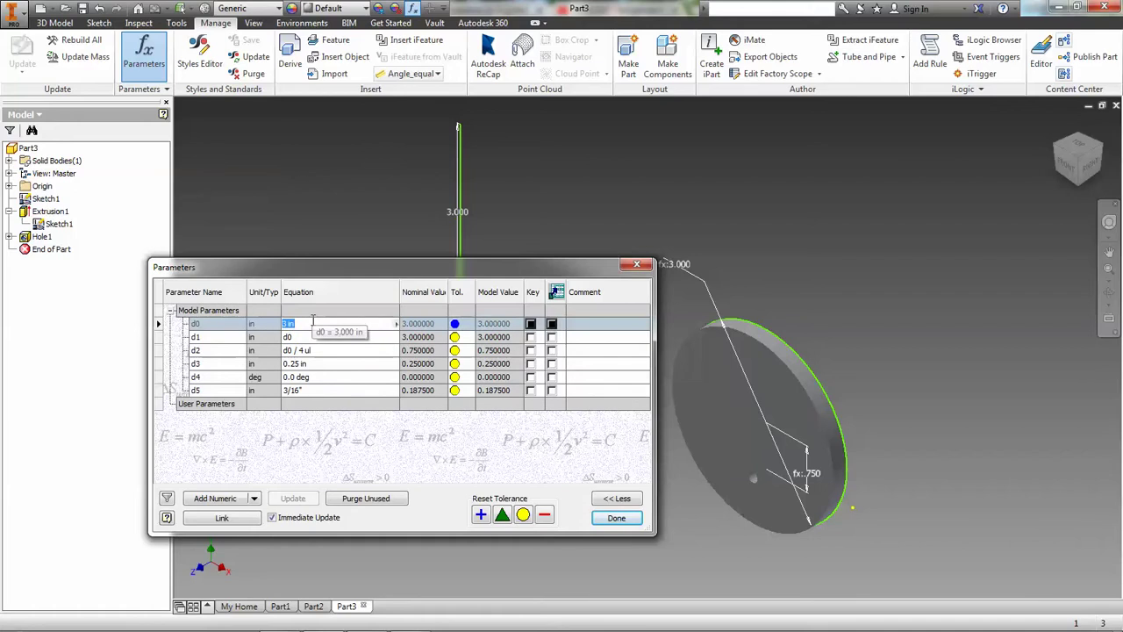
text(2)
key(Return)
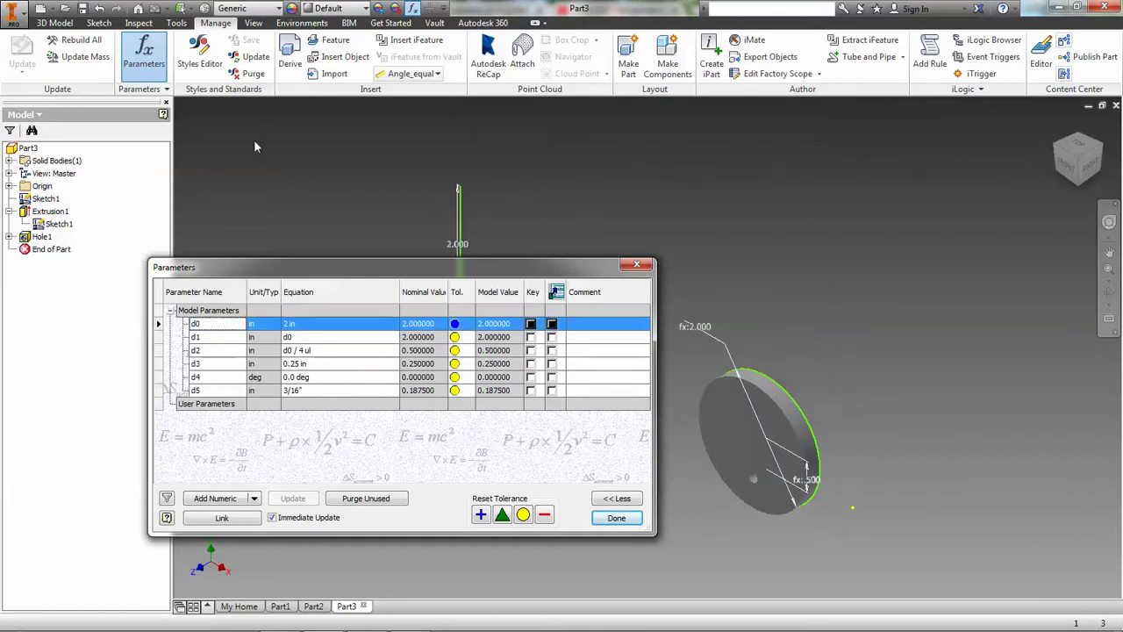
click(399, 493)
Try d0 values of 1.5 in and then 2.5 in
click(317, 324)
text(1.5)
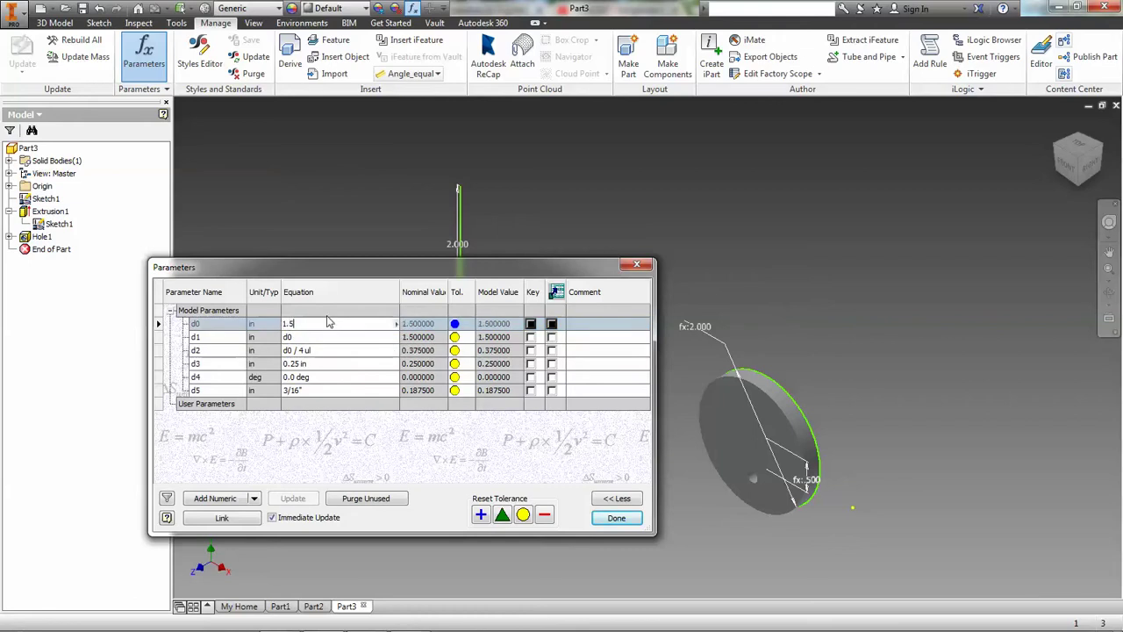
key(Return)
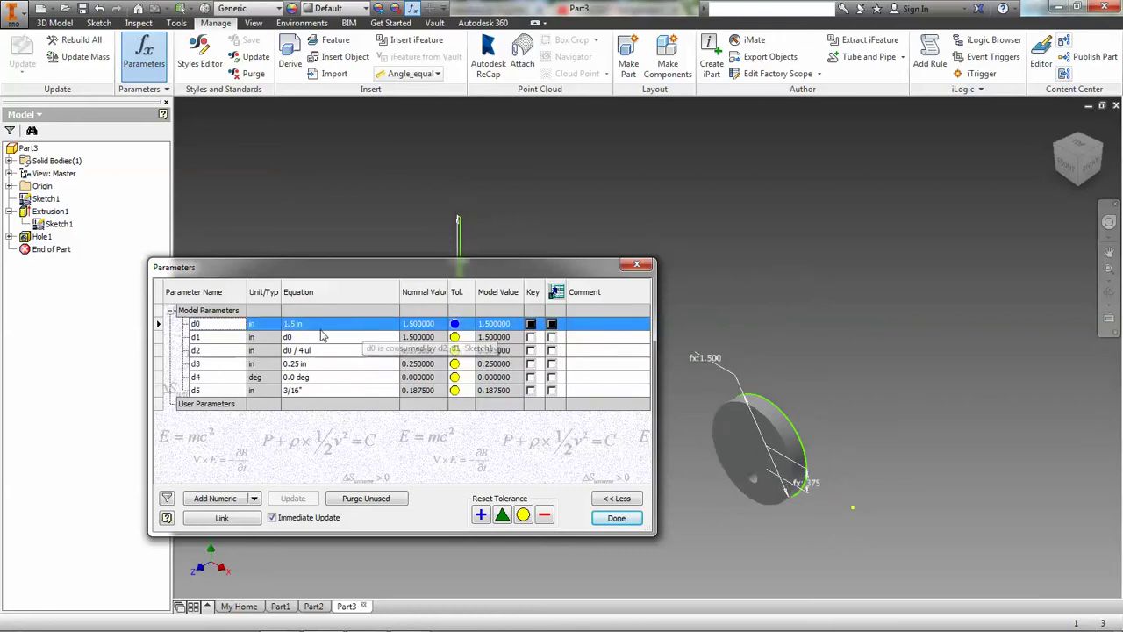
click(298, 328)
text(2.5)
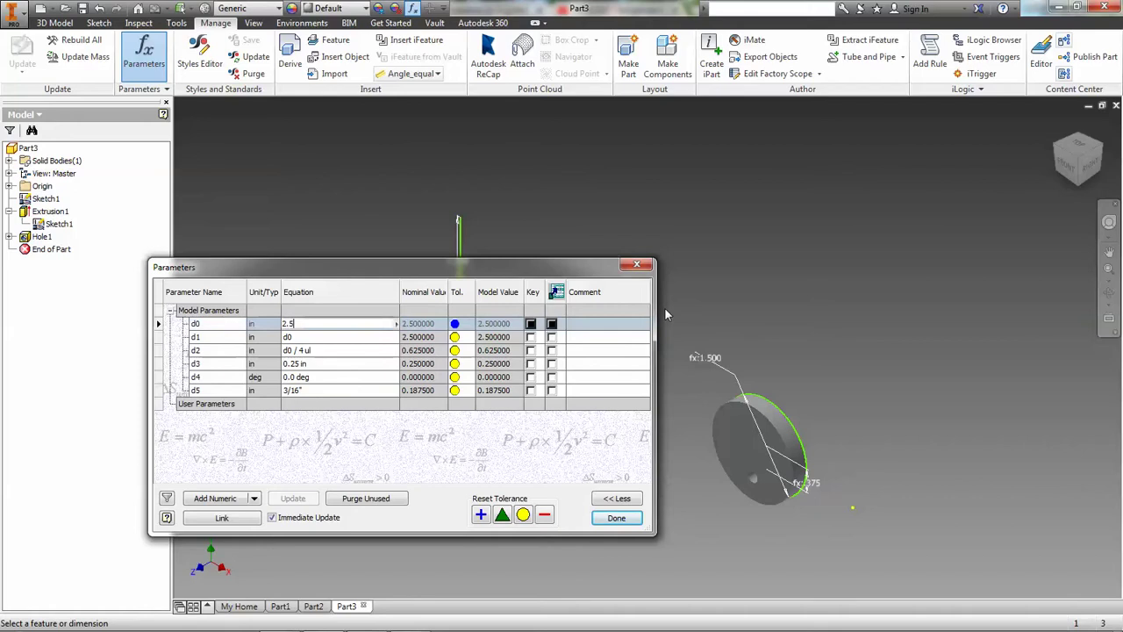
key(Return)
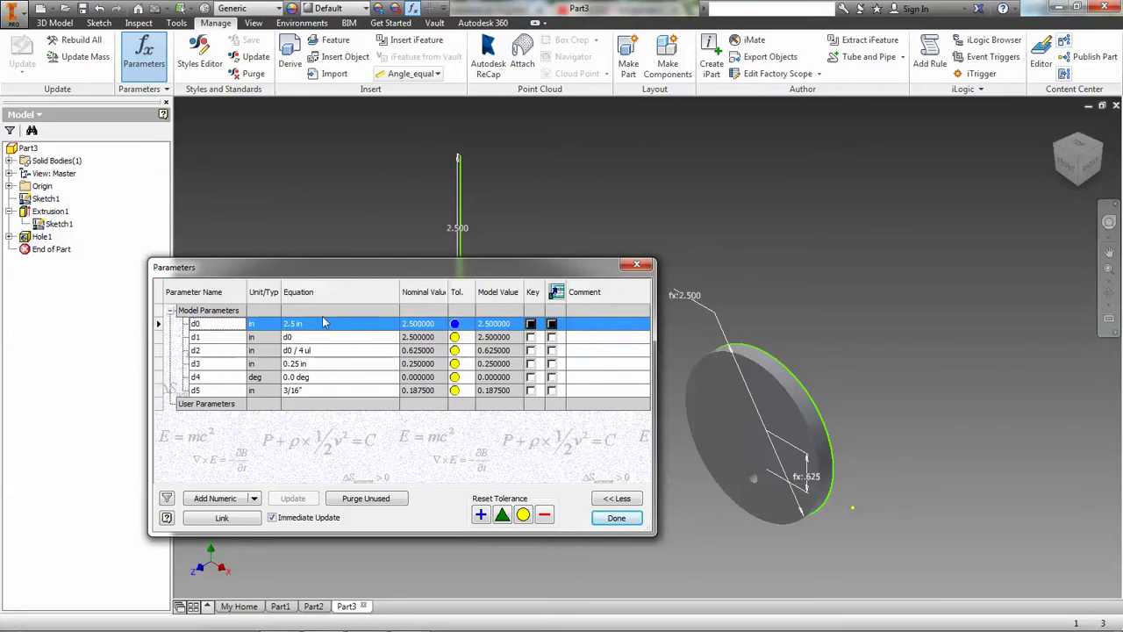
Restore d0 to its original 3 in
click(292, 325)
text(3)
key(Return)
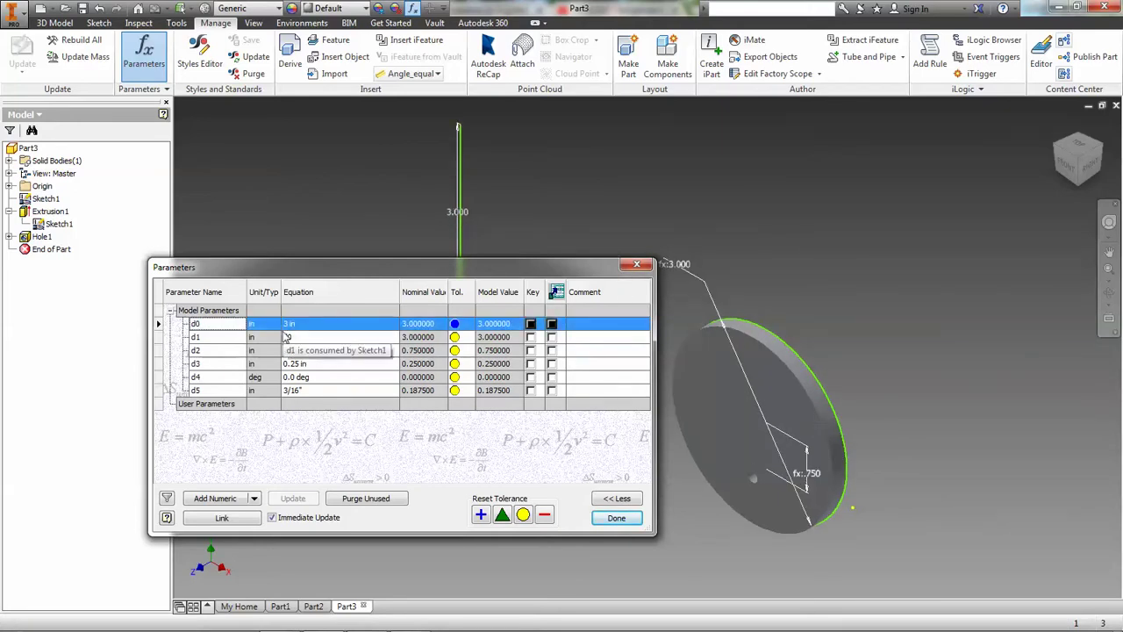
Close Parameters, turn off Sketch1 visibility, and return the disc to the home view
click(618, 518)
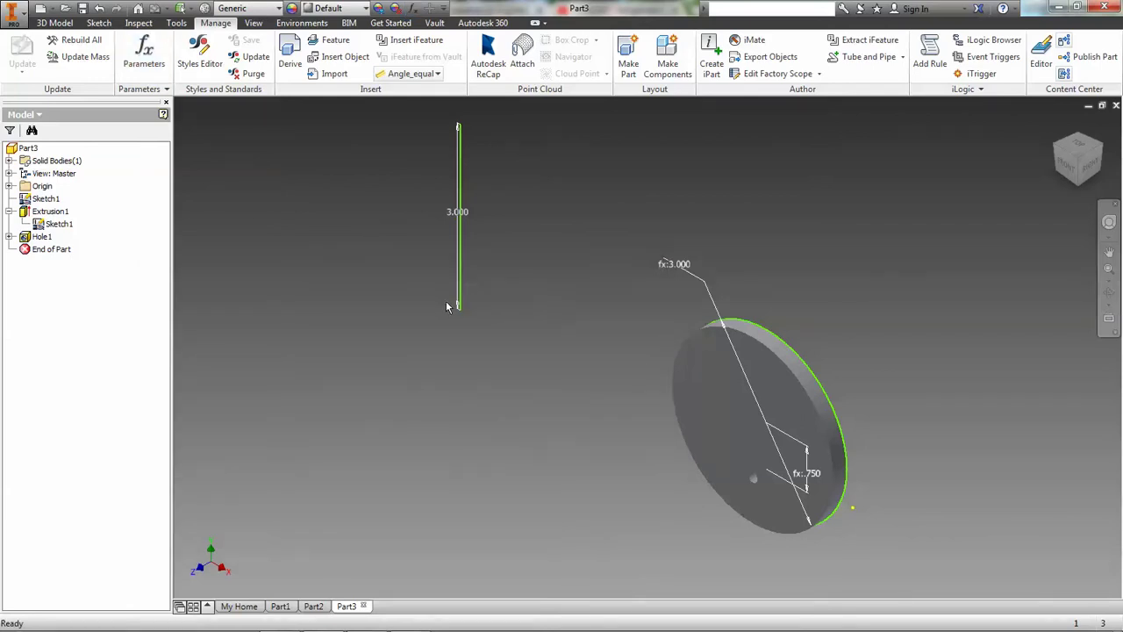
click(39, 227)
right_click(38, 226)
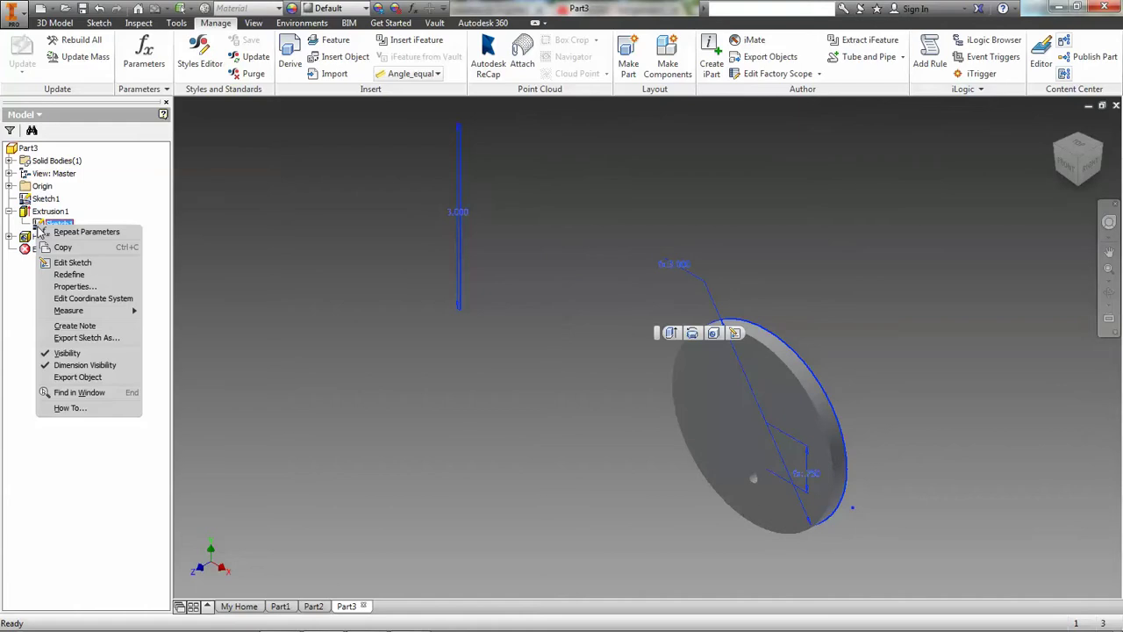
click(70, 357)
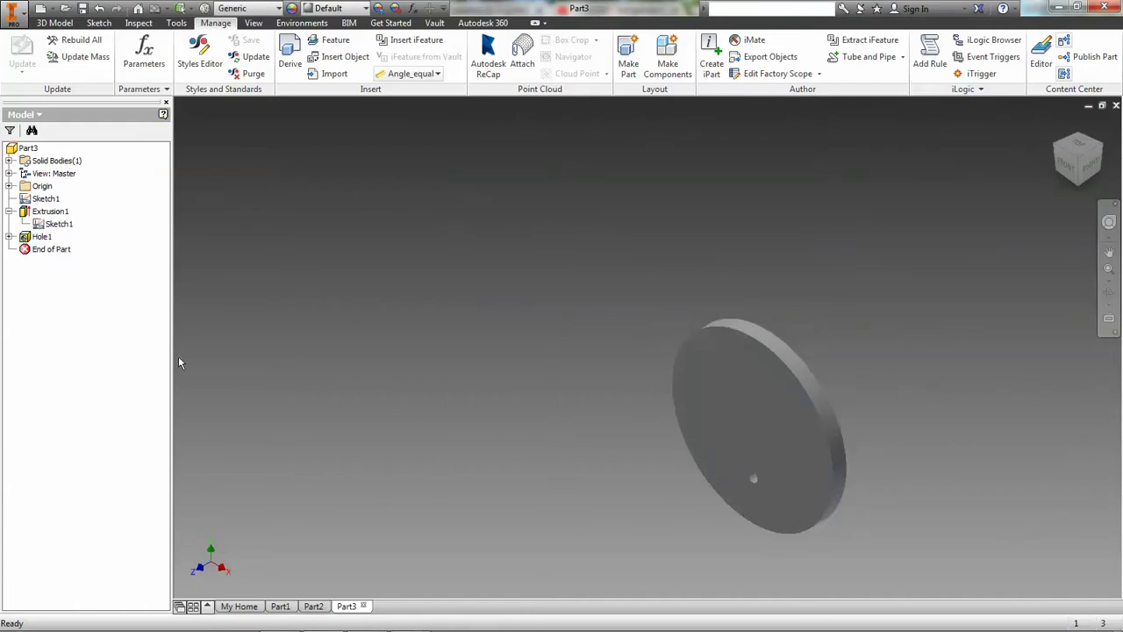
drag(1076, 160, 1069, 148)
click(1056, 124)
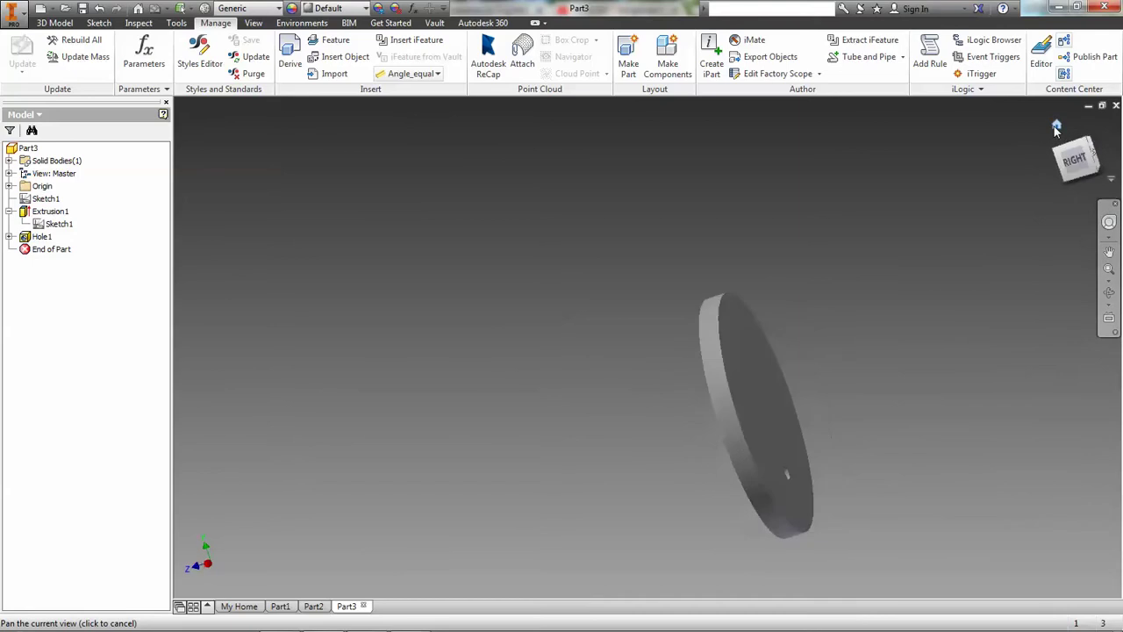